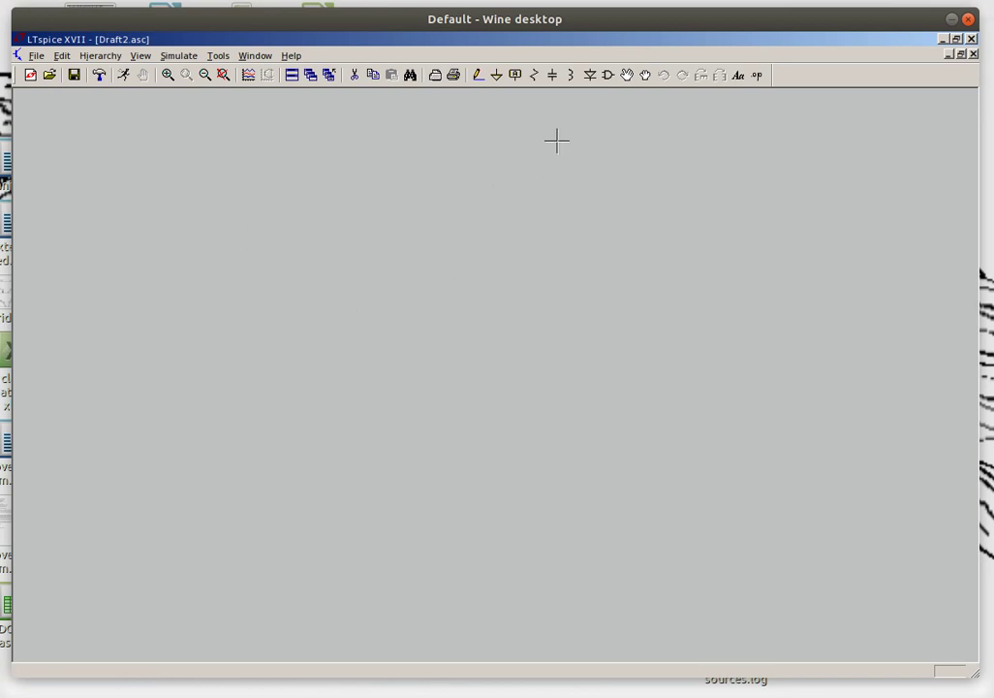
Step: Pick the voltage source from the Component list and place V1 on the left of the schematic
click(608, 77)
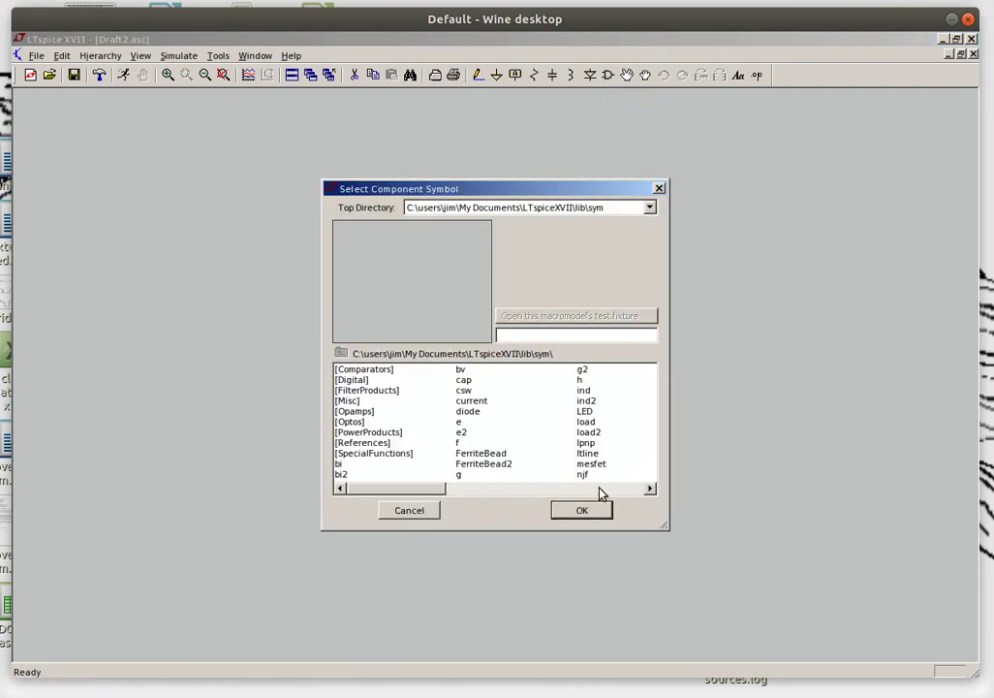
click(598, 493)
click(619, 495)
click(478, 380)
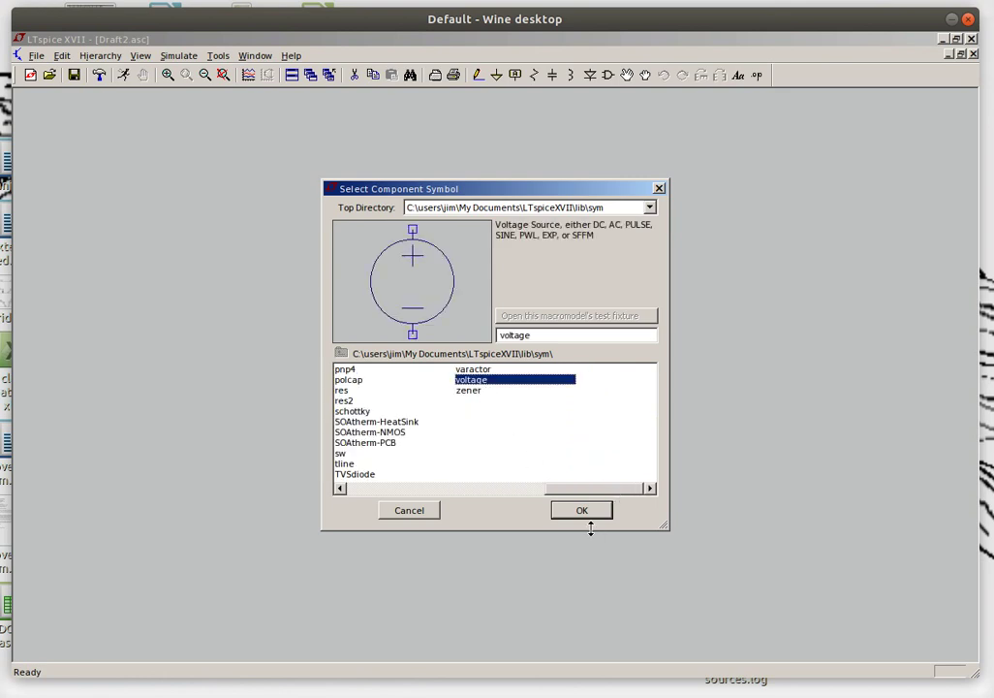
click(582, 512)
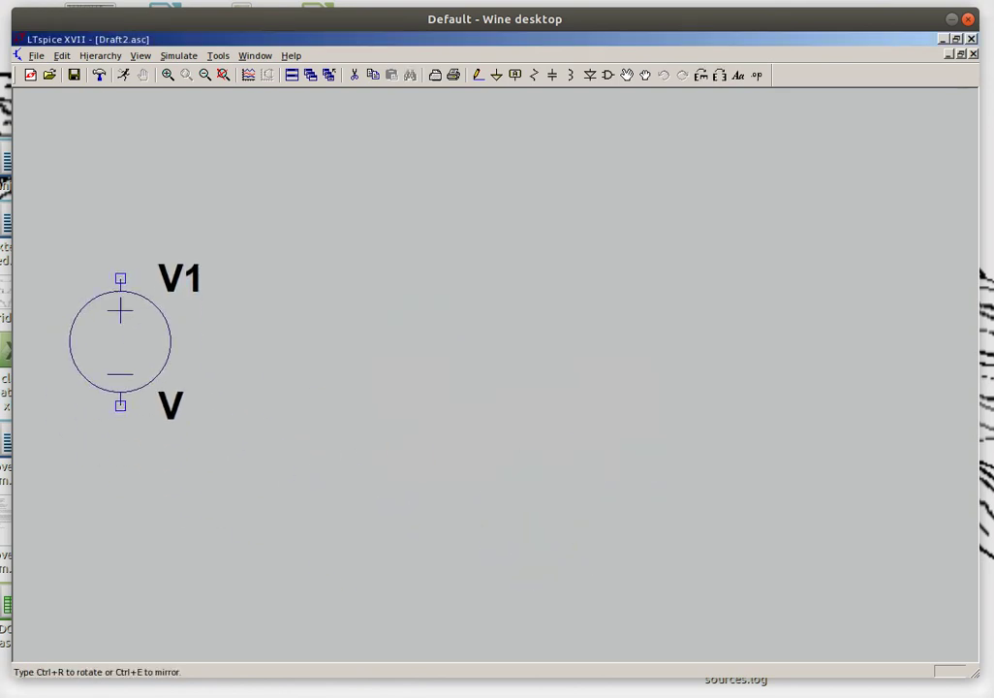
click(145, 341)
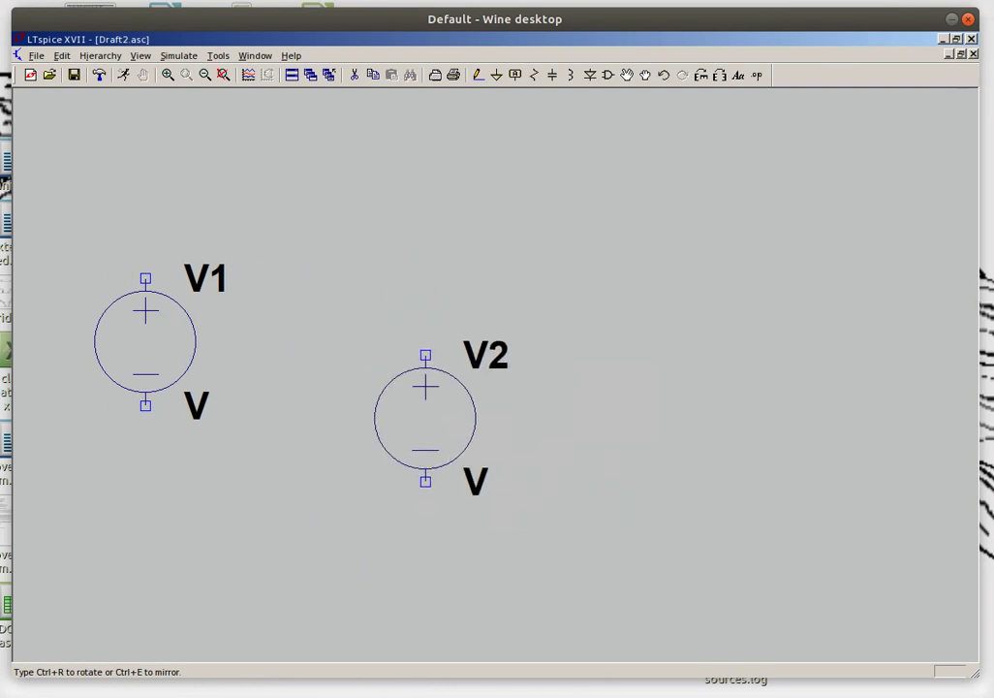
key(Escape)
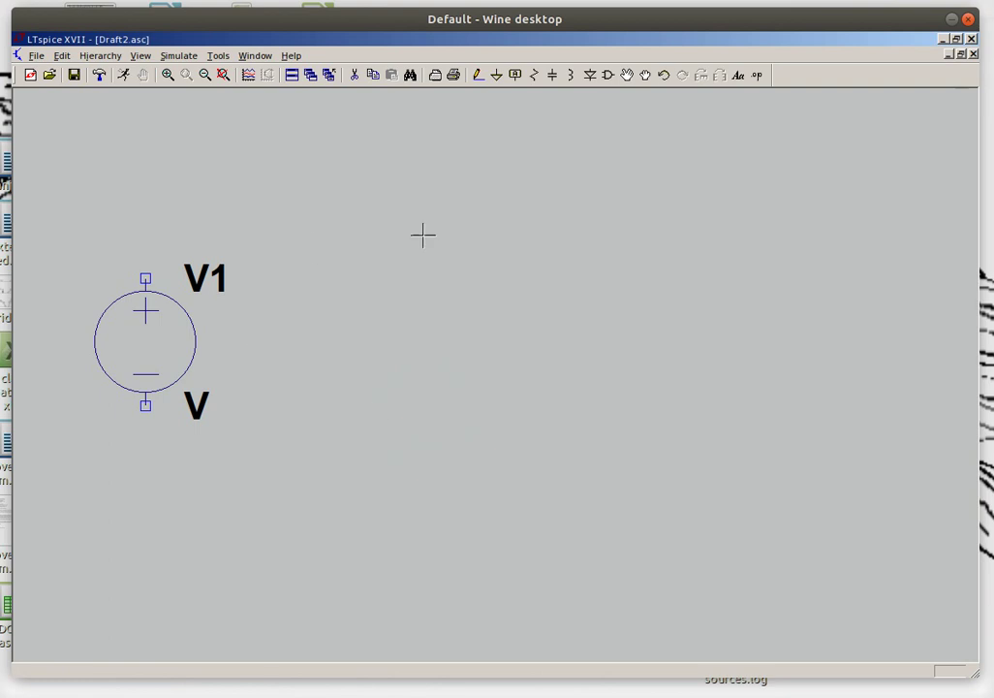
Step: Place resistor R1, rotated horizontally, near the top of the schematic
click(536, 81)
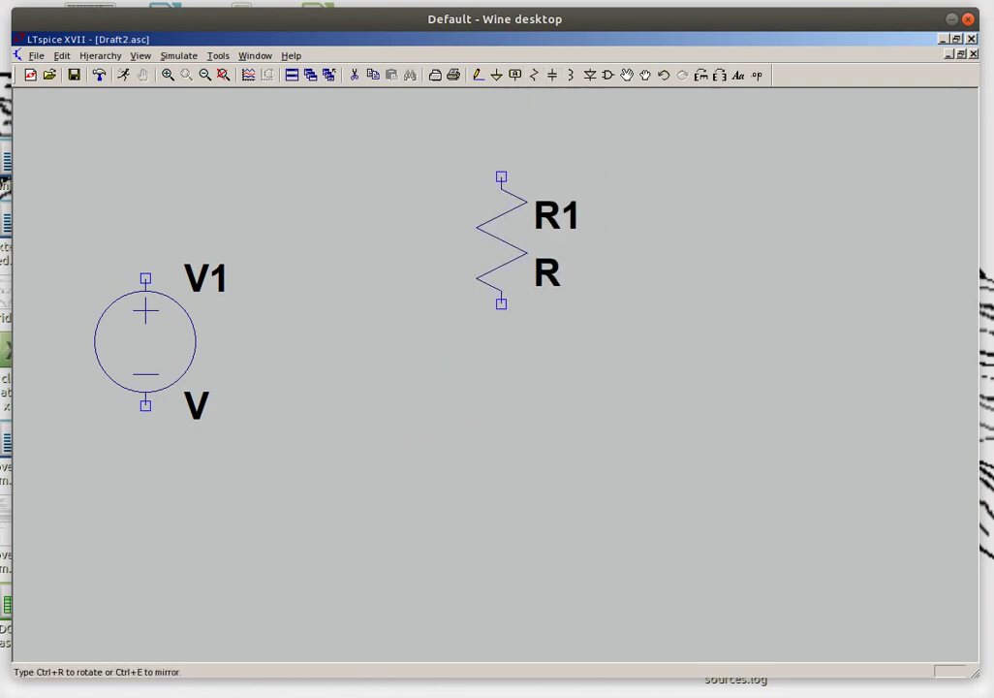
key(ctrl+r)
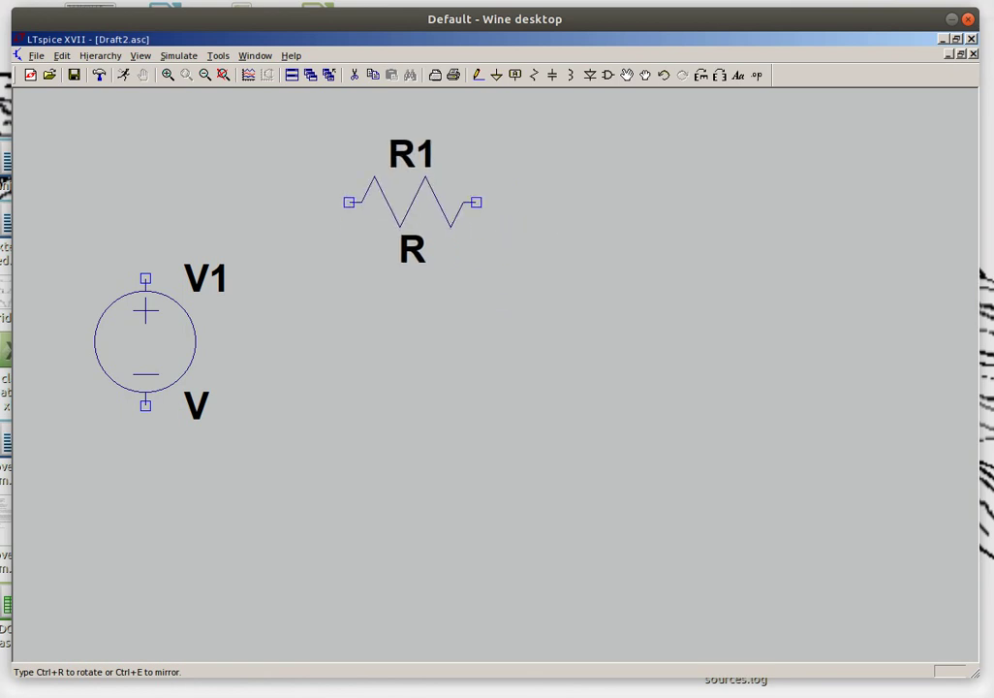
click(412, 202)
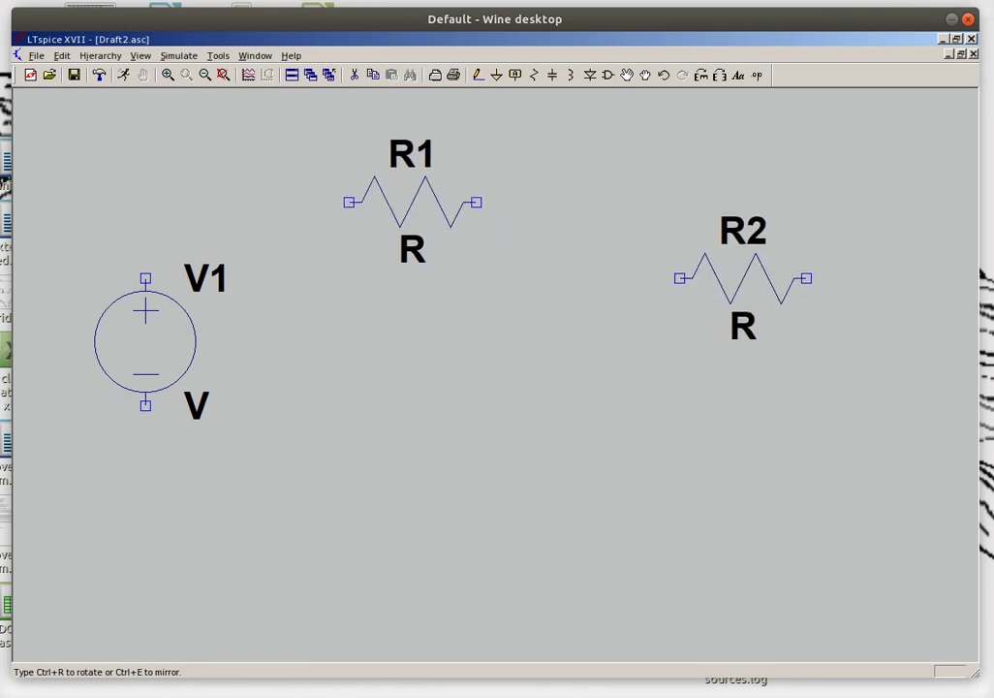
key(Escape)
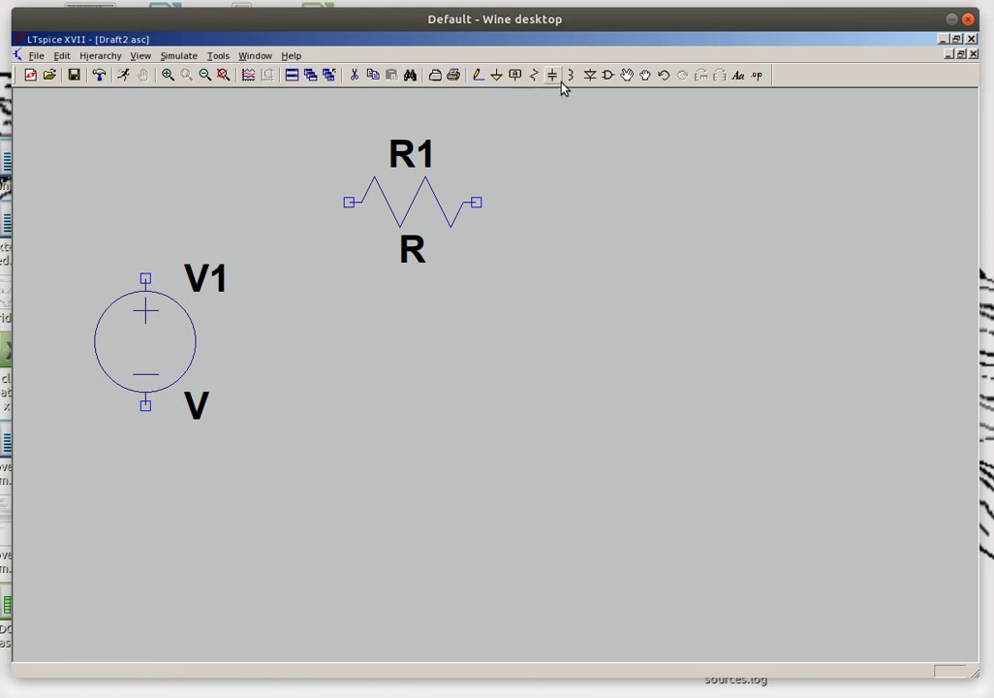
Step: Place inductor L1 on the right and capacitor C1 below it
click(571, 76)
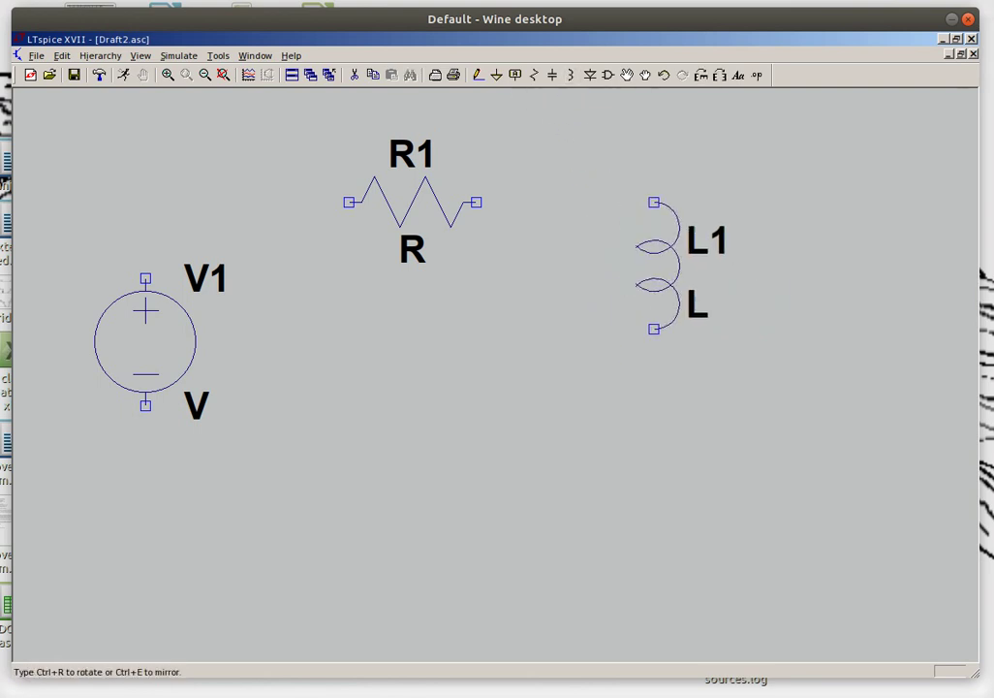
click(654, 227)
key(Escape)
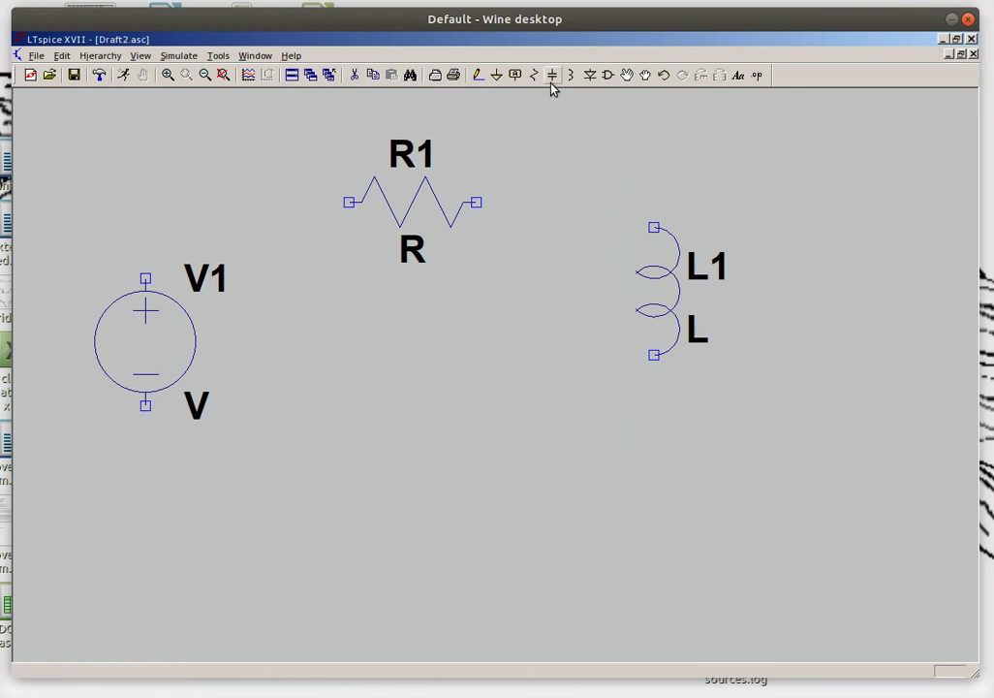
click(552, 77)
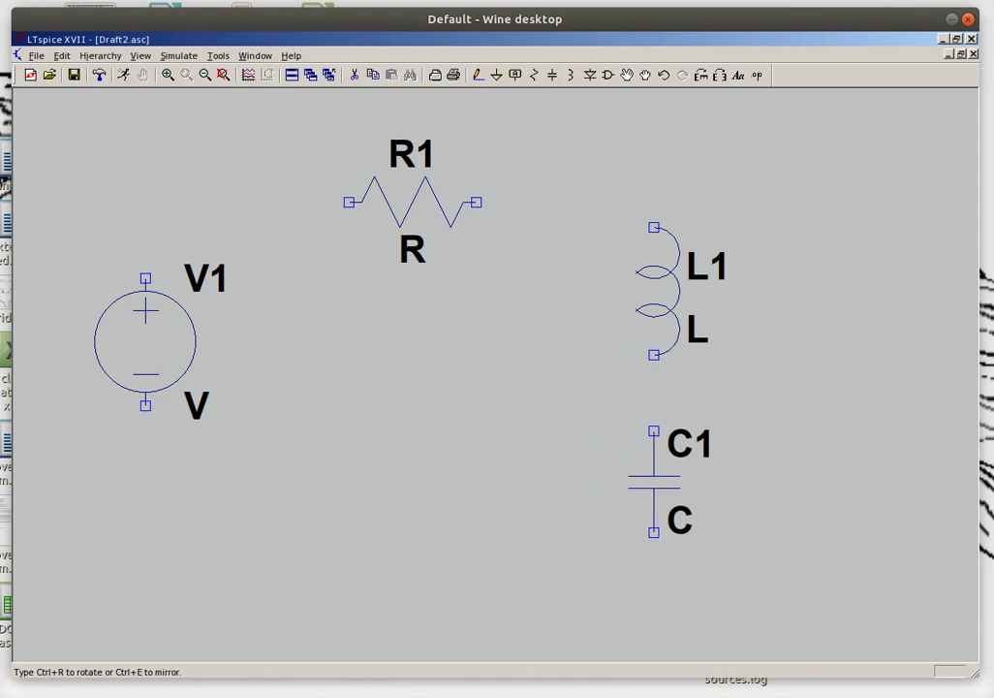
click(654, 482)
key(Escape)
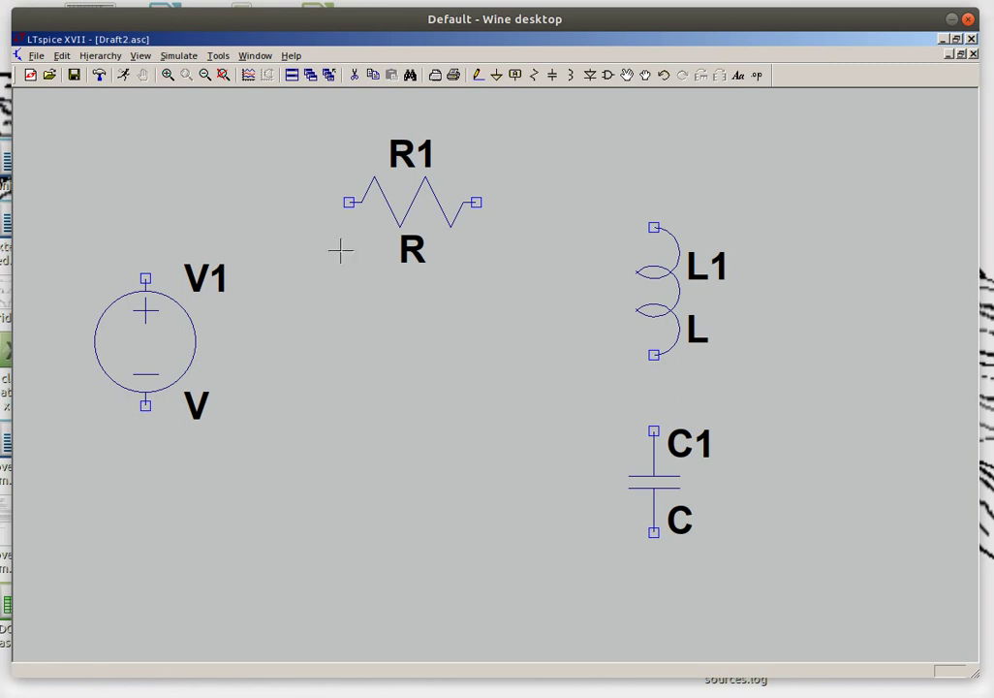
Step: Place a ground symbol below V1 and fit the schematic into view
click(496, 75)
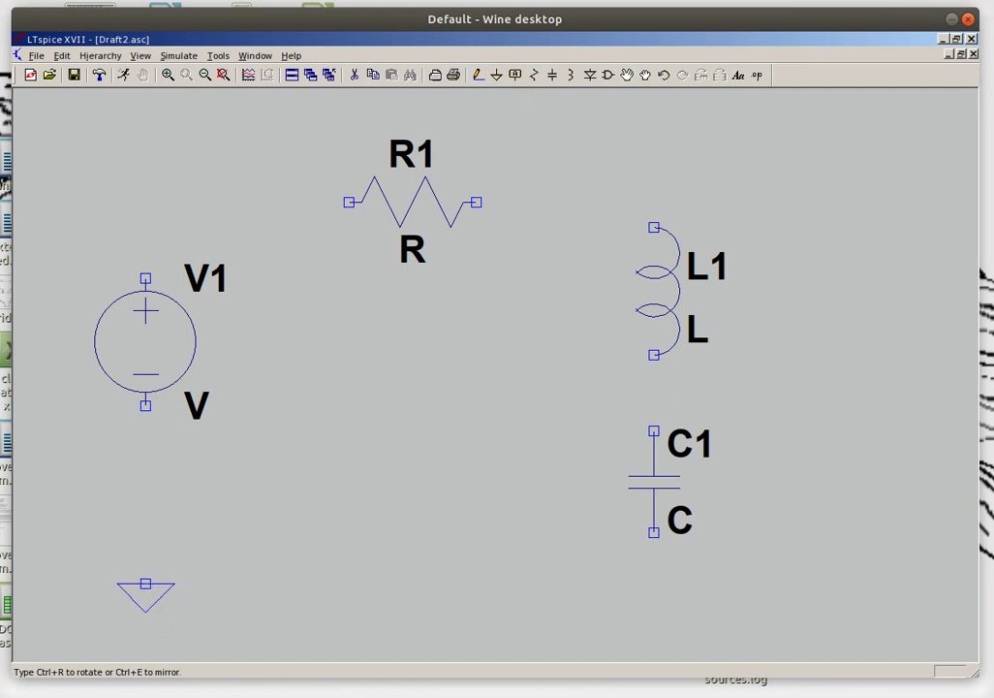
click(146, 584)
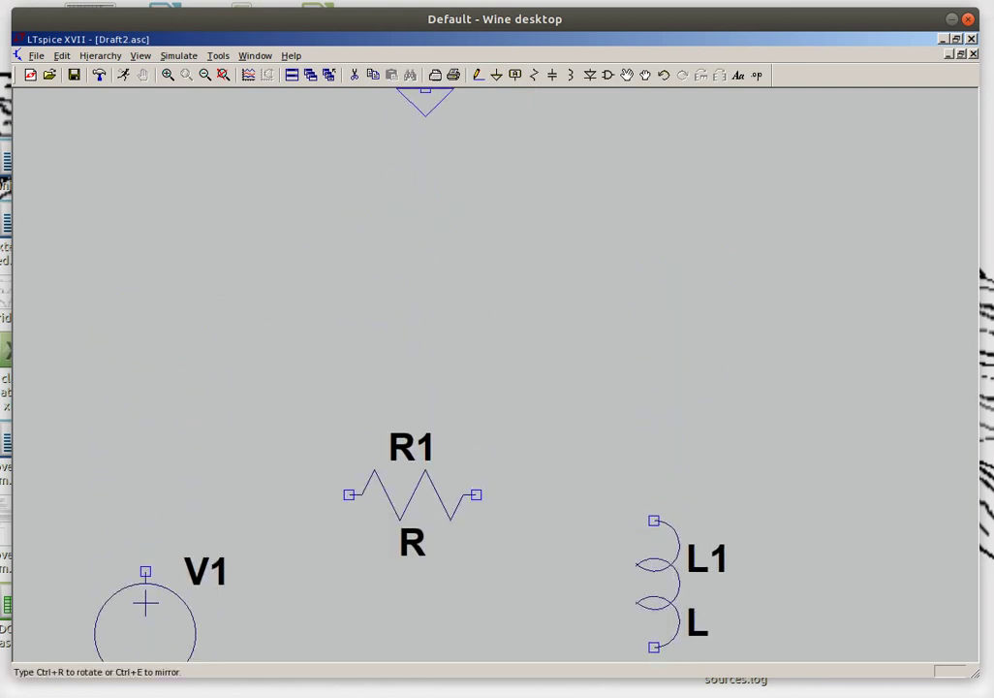
key(space)
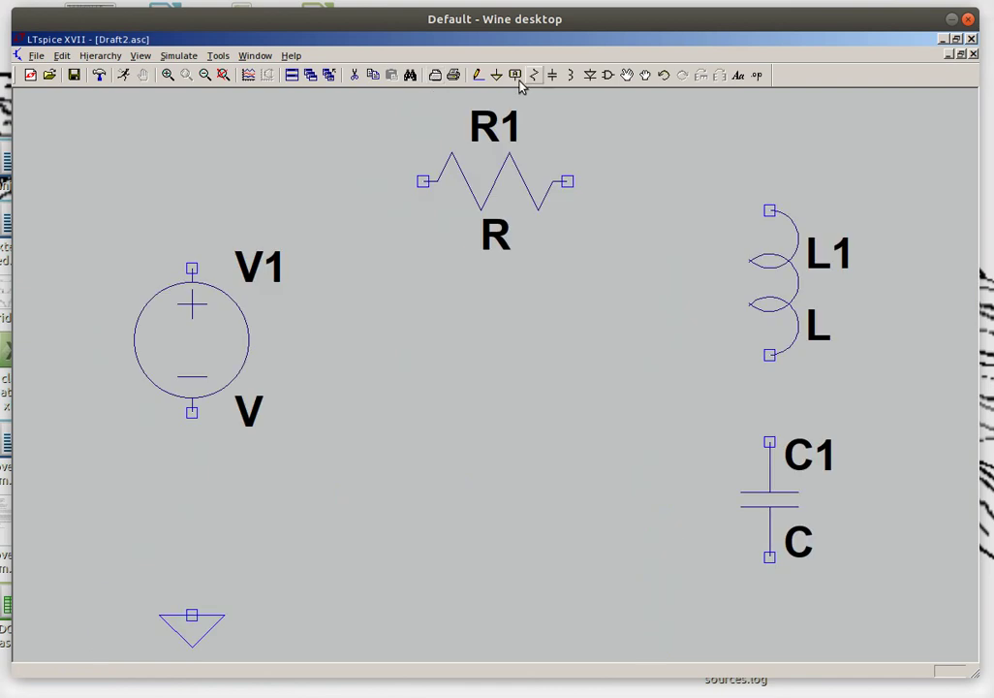
click(478, 77)
Step: Wire ground to V1, V1 to R1, R1 to L1, L1 to C1, and C1 back to ground
click(192, 490)
click(192, 288)
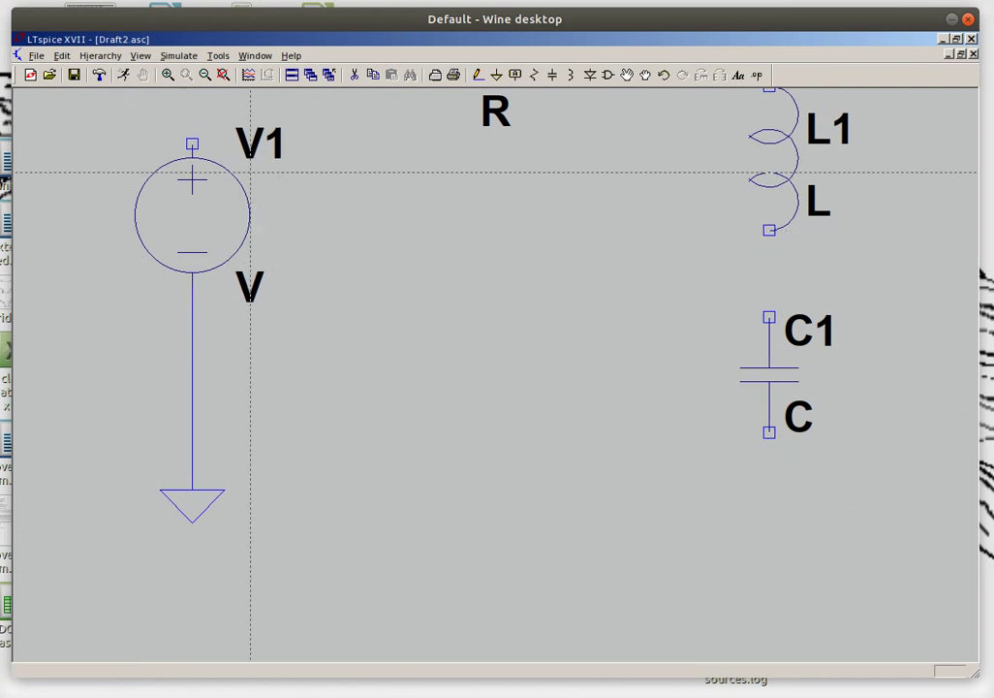
click(191, 144)
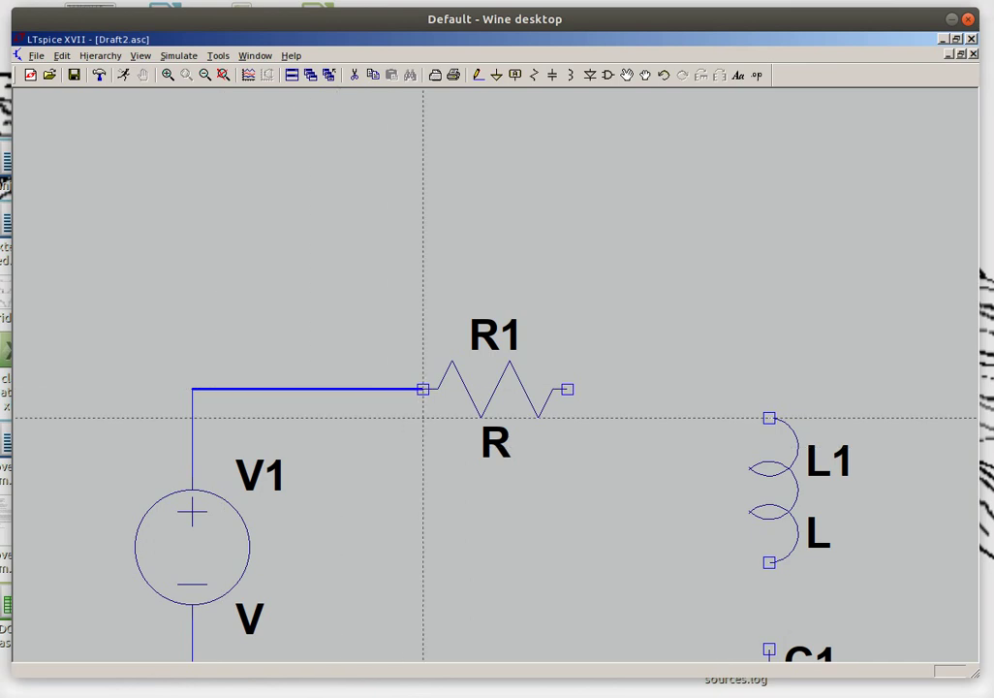
click(422, 389)
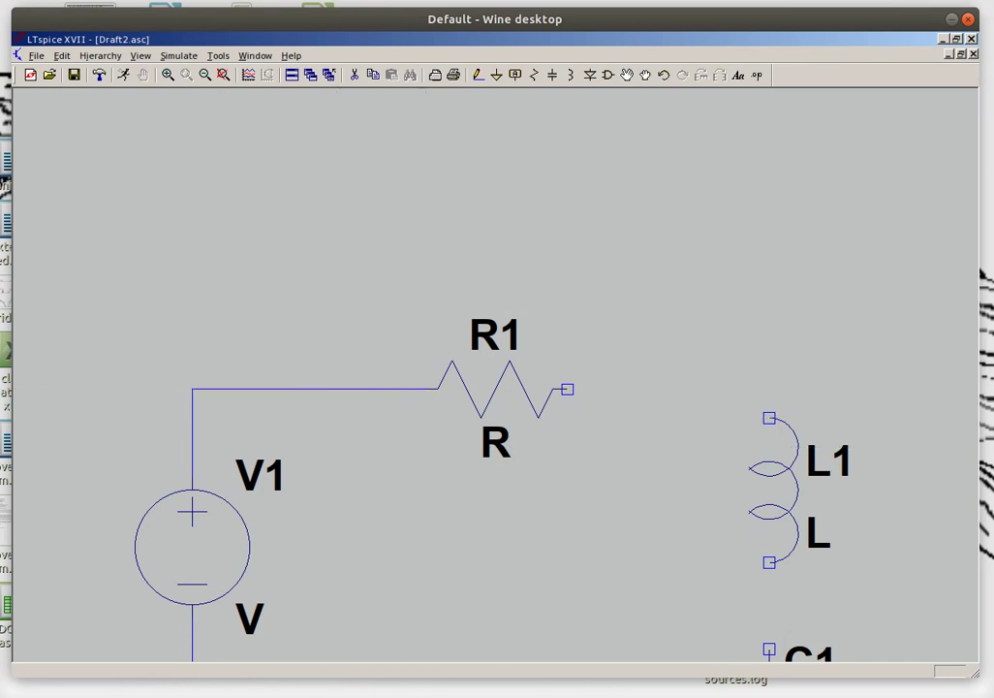
click(568, 389)
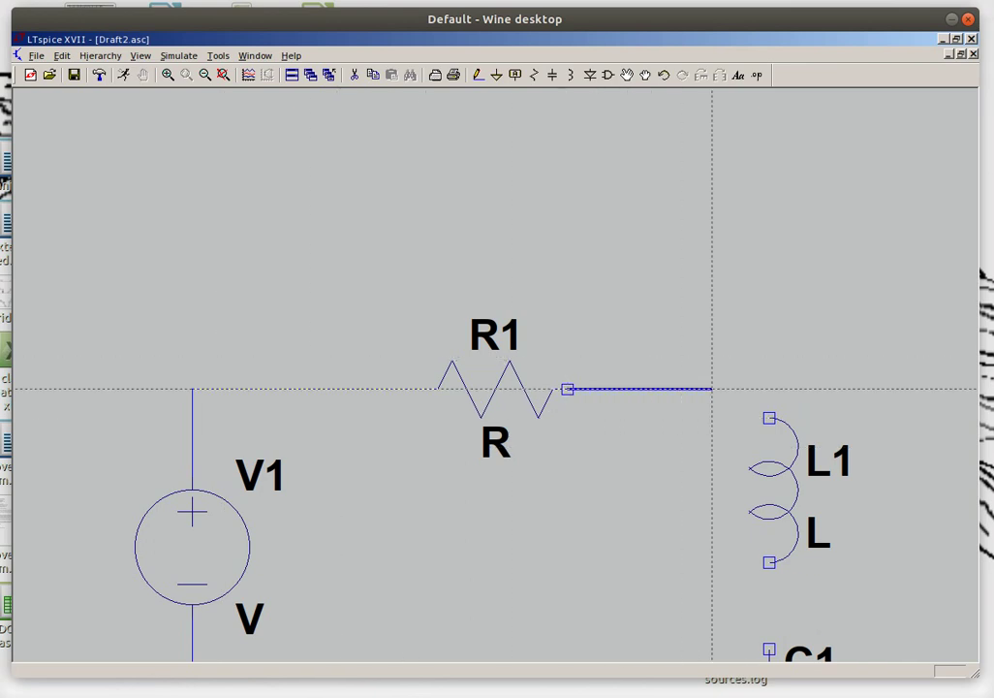
click(769, 417)
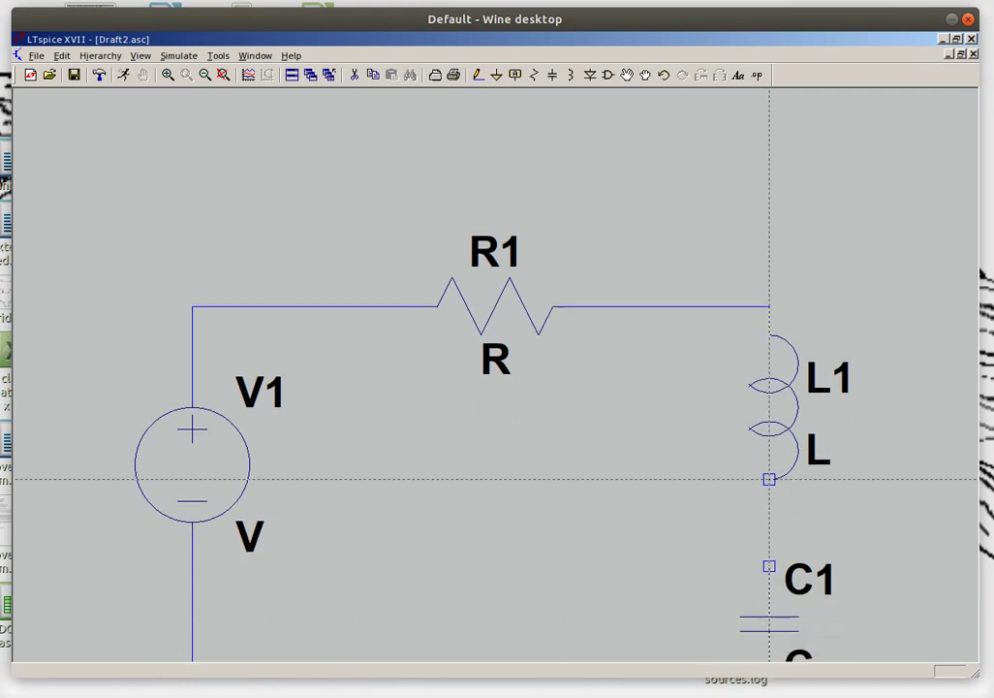
click(769, 479)
click(769, 566)
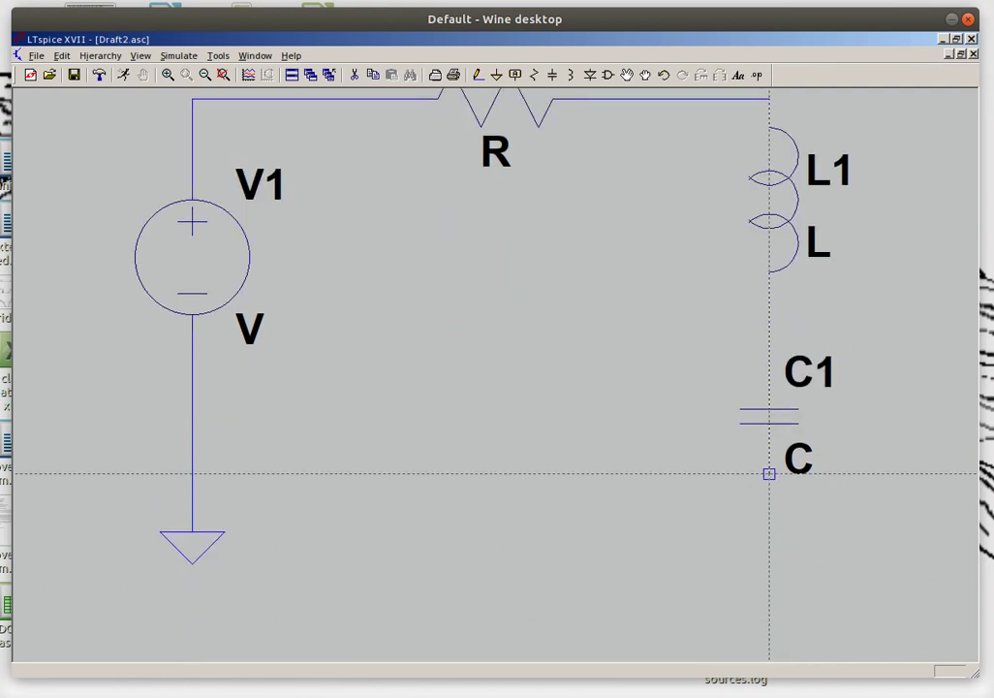
click(769, 474)
click(192, 473)
key(Escape)
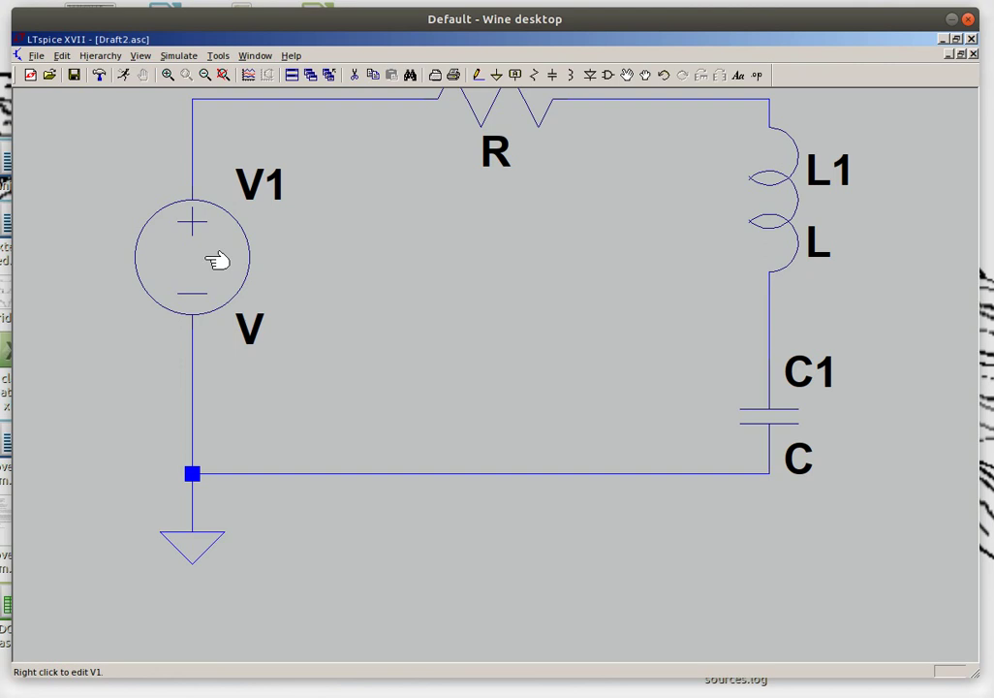
Step: Set V1's small-signal AC amplitude to 10 in its Advanced settings
right_click(217, 260)
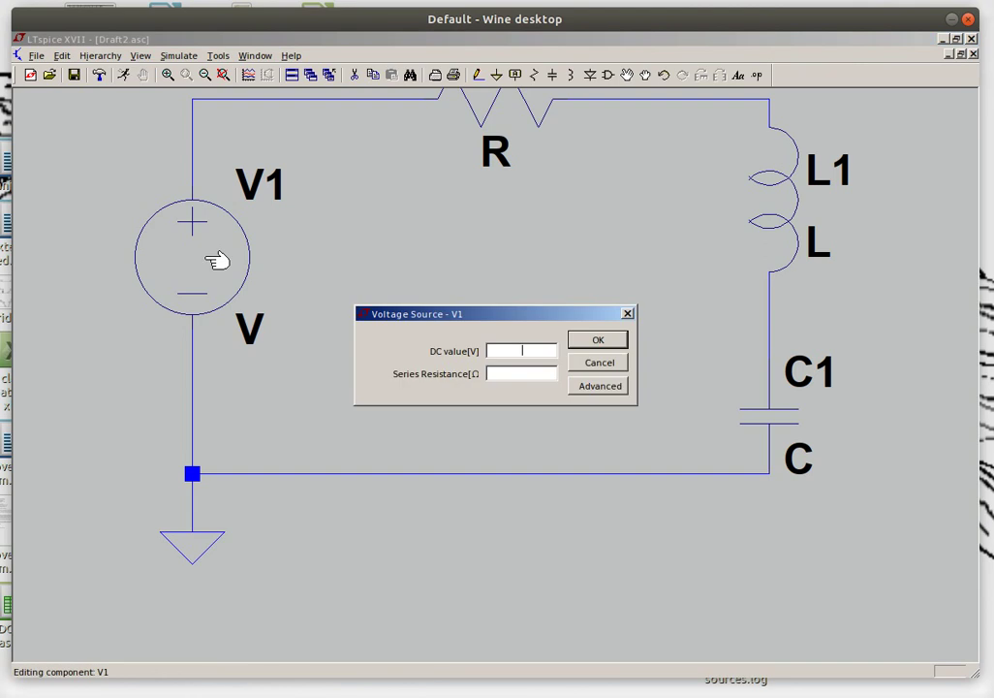
click(620, 364)
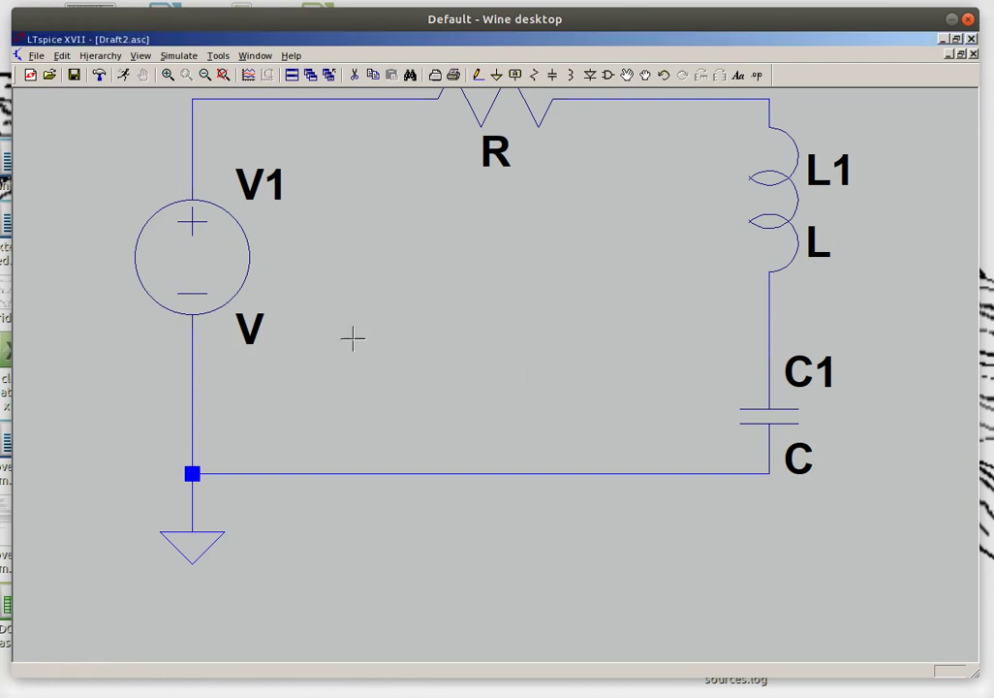
right_click(209, 269)
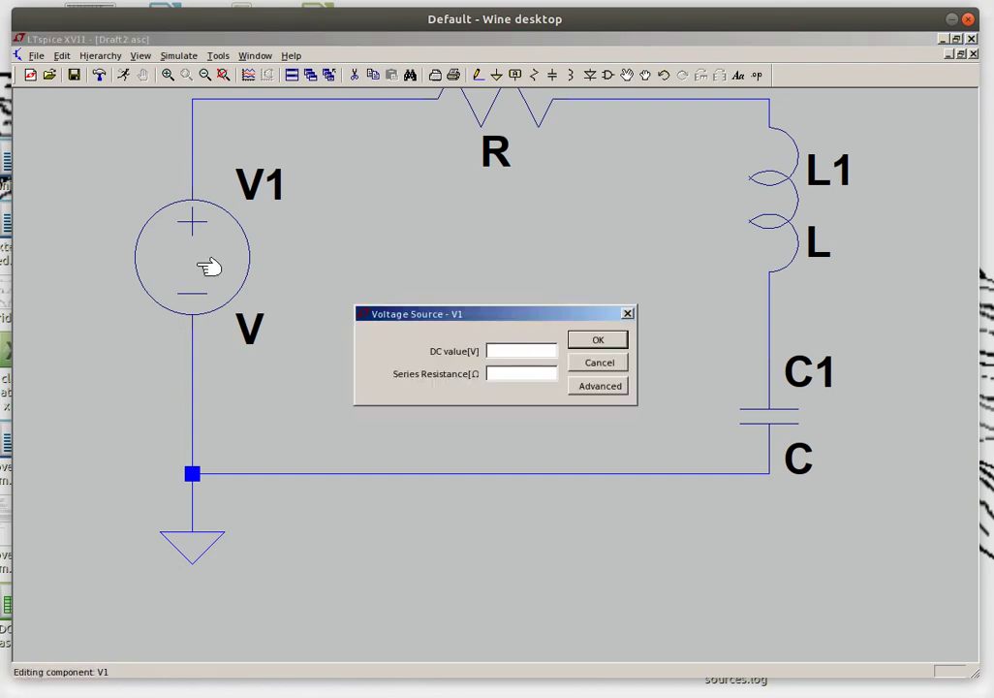
click(598, 388)
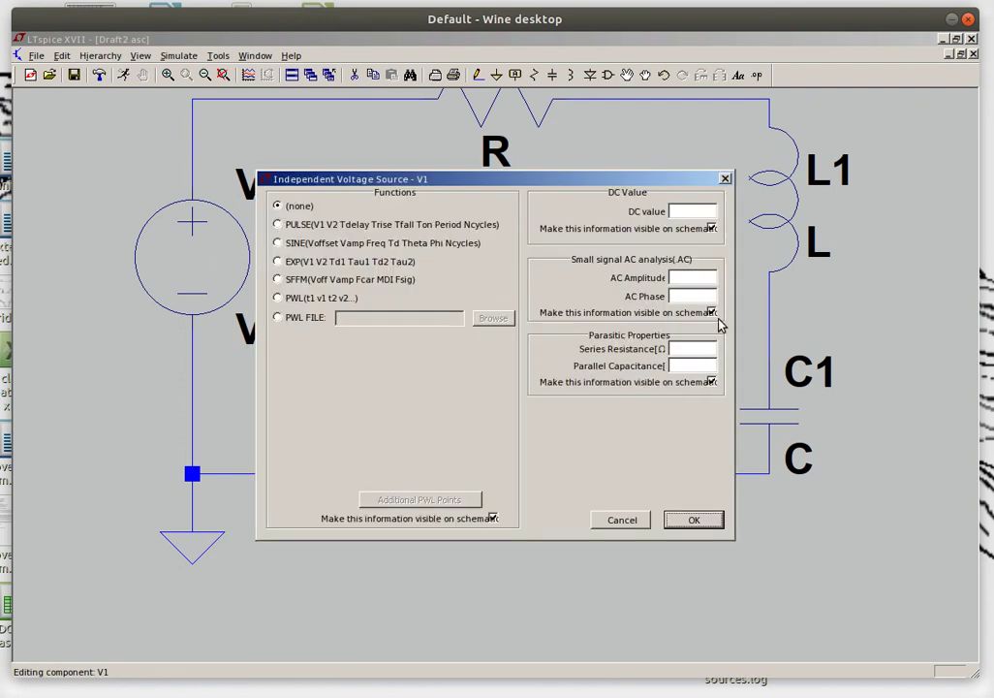
click(688, 278)
text(10)
click(693, 520)
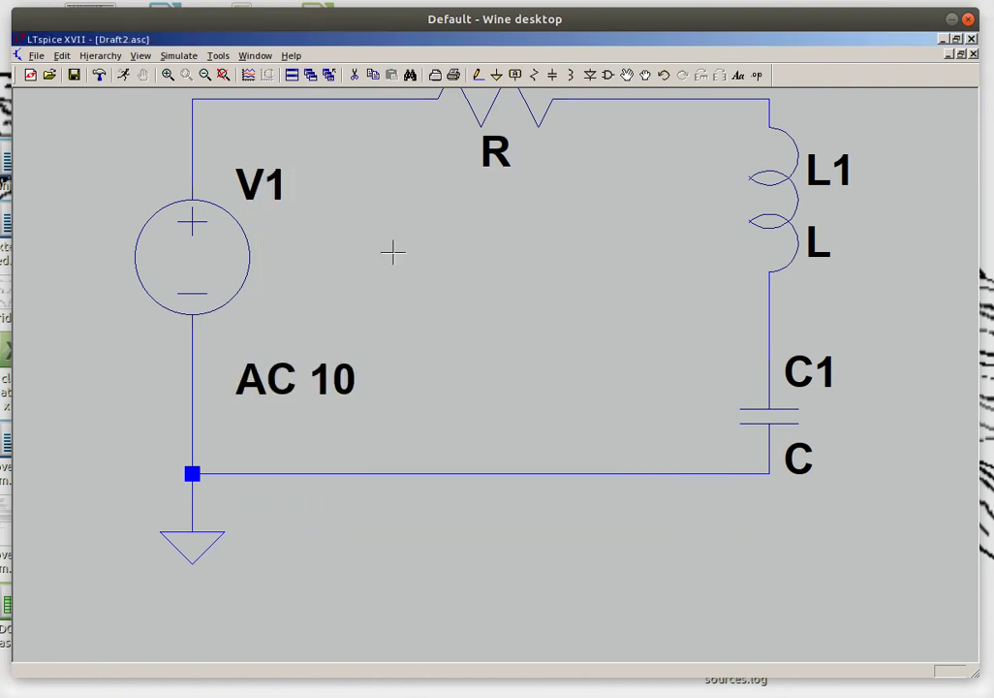
Step: Set the resistor's value to 100
right_click(523, 109)
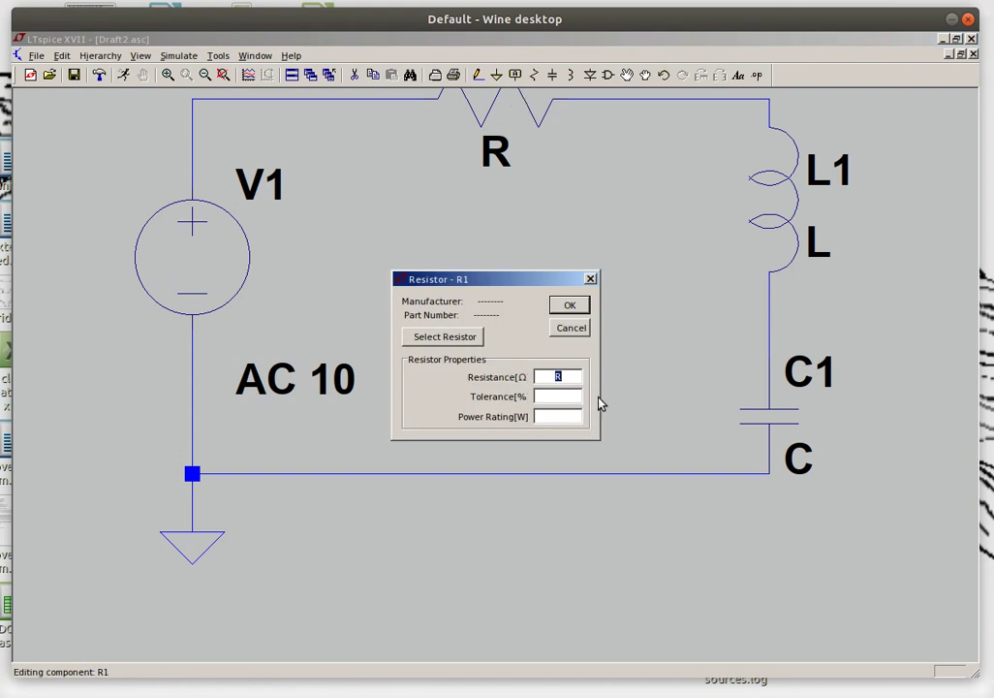
text(100)
click(569, 305)
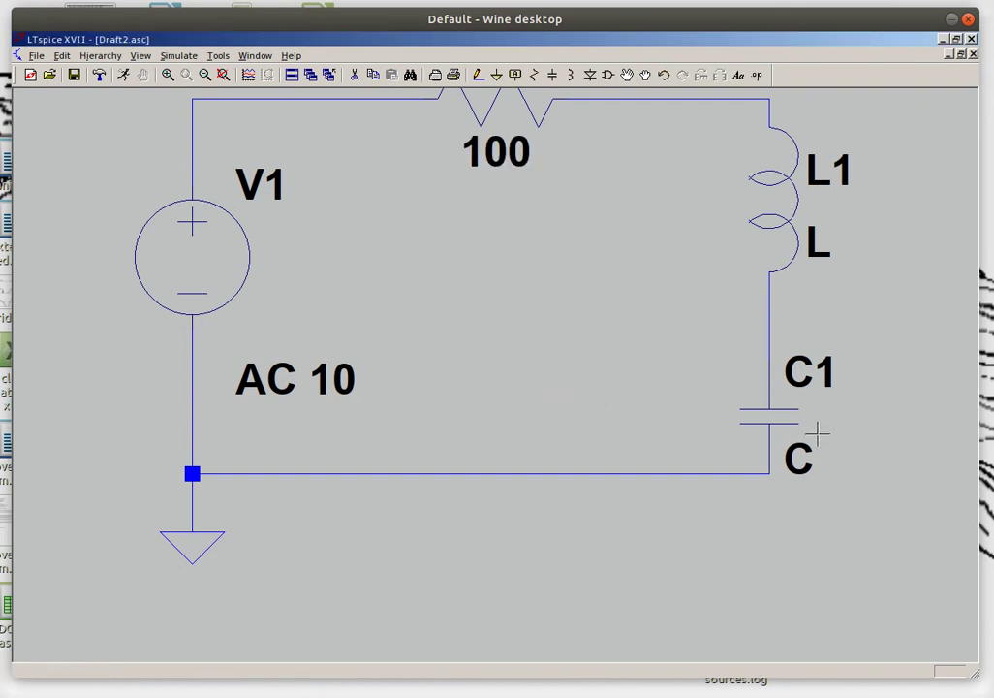
Step: Set inductor L1's value to .3
right_click(801, 203)
text(1)
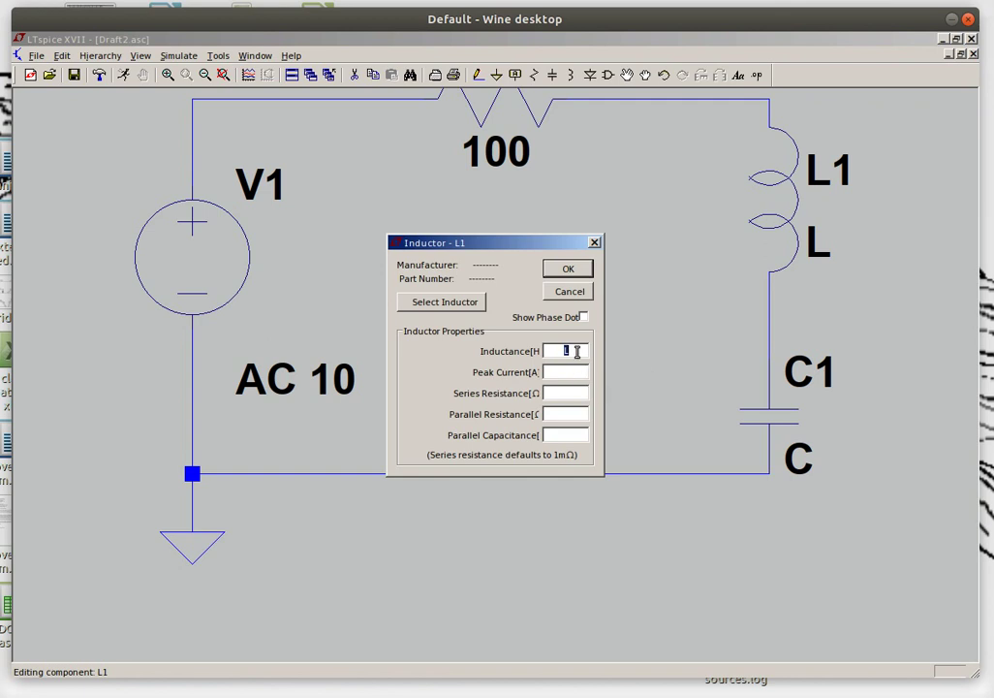
click(566, 351)
double_click(566, 350)
click(577, 272)
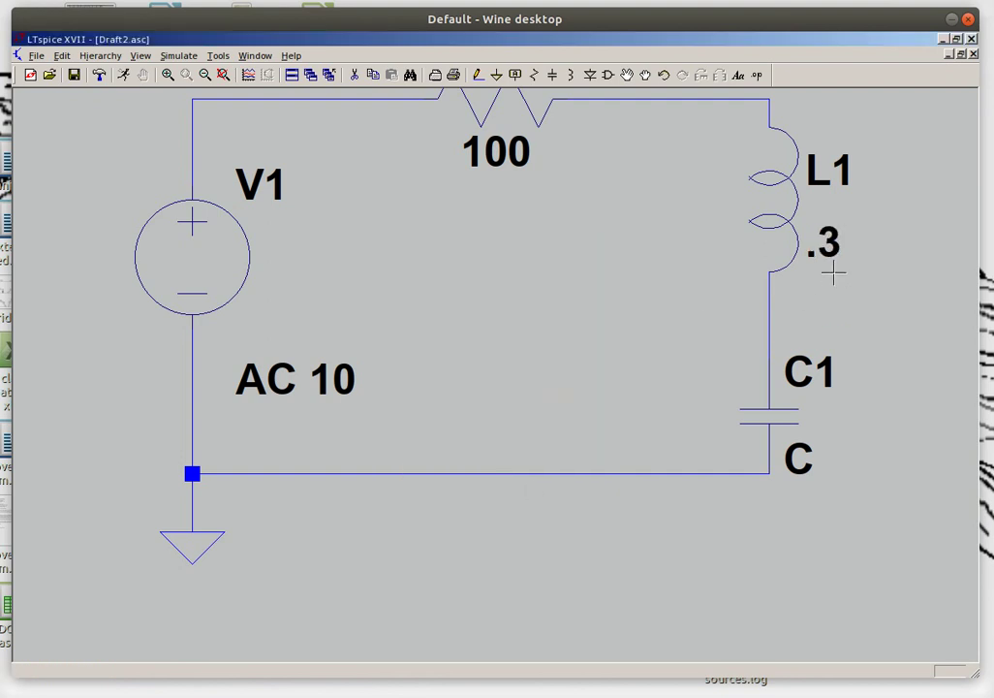
Step: Set capacitor C1's value to 22u and fit the schematic into view
right_click(792, 415)
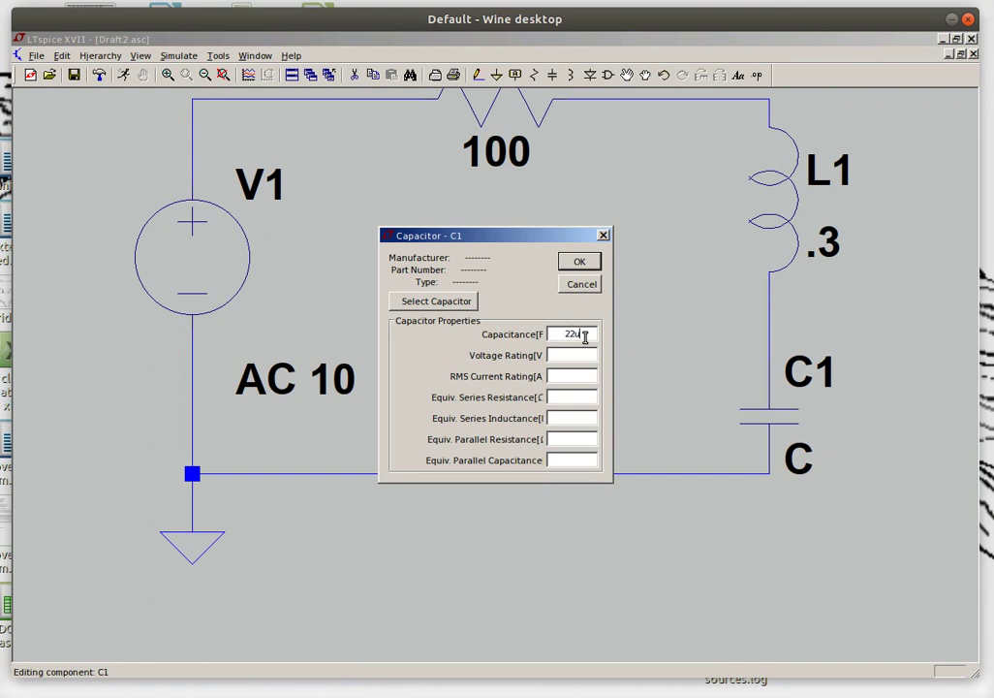
text(22u)
click(588, 263)
click(588, 264)
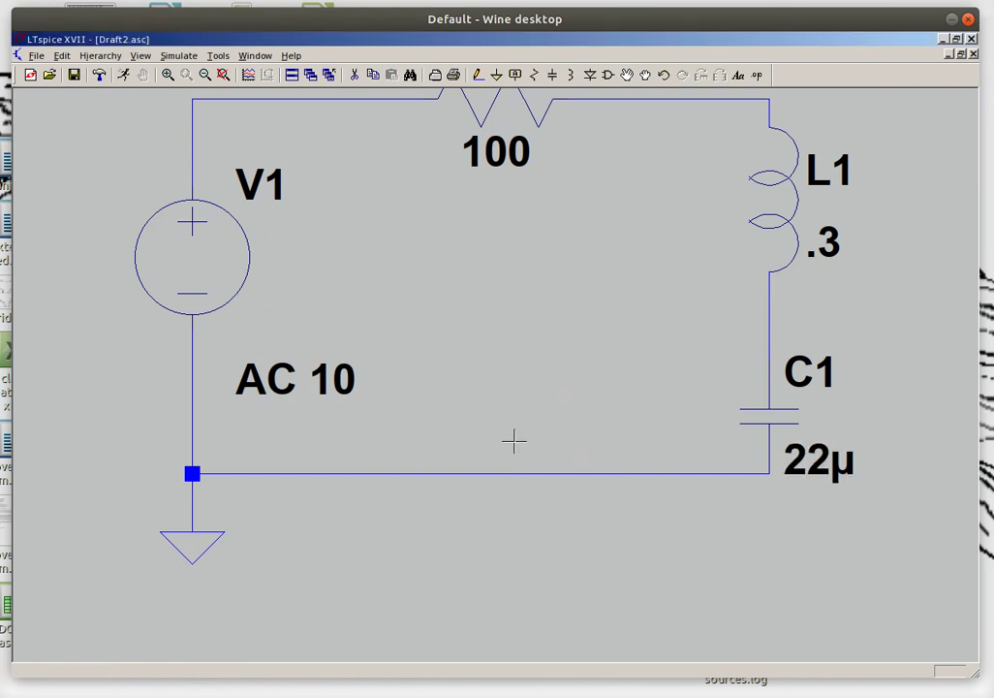
key(space)
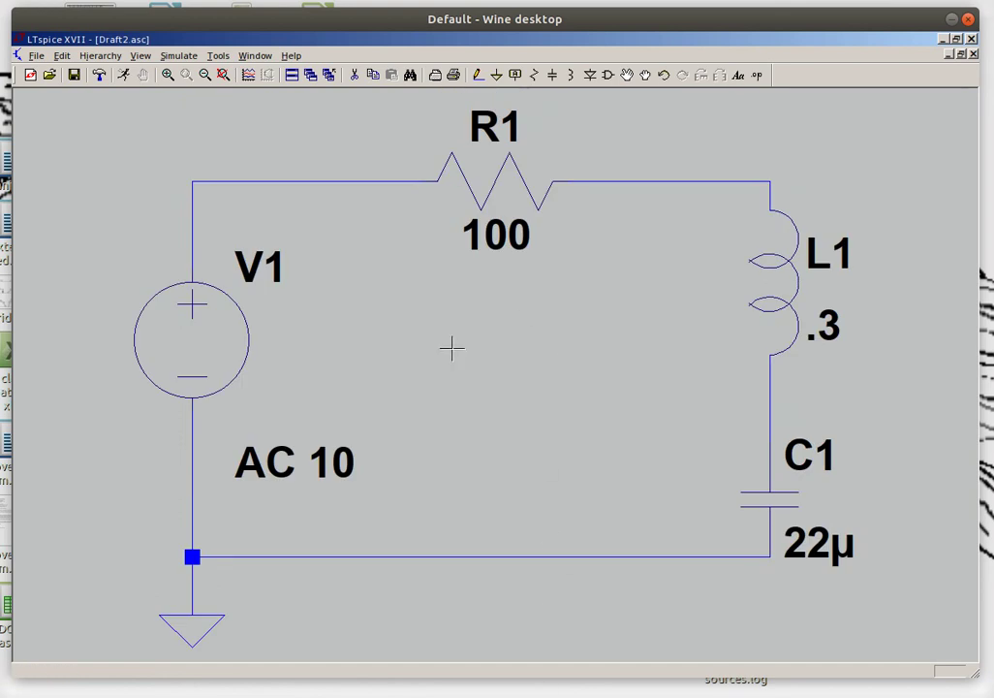
Step: Start an AC Analysis simulation command with a Linear sweep of 1 point
click(174, 57)
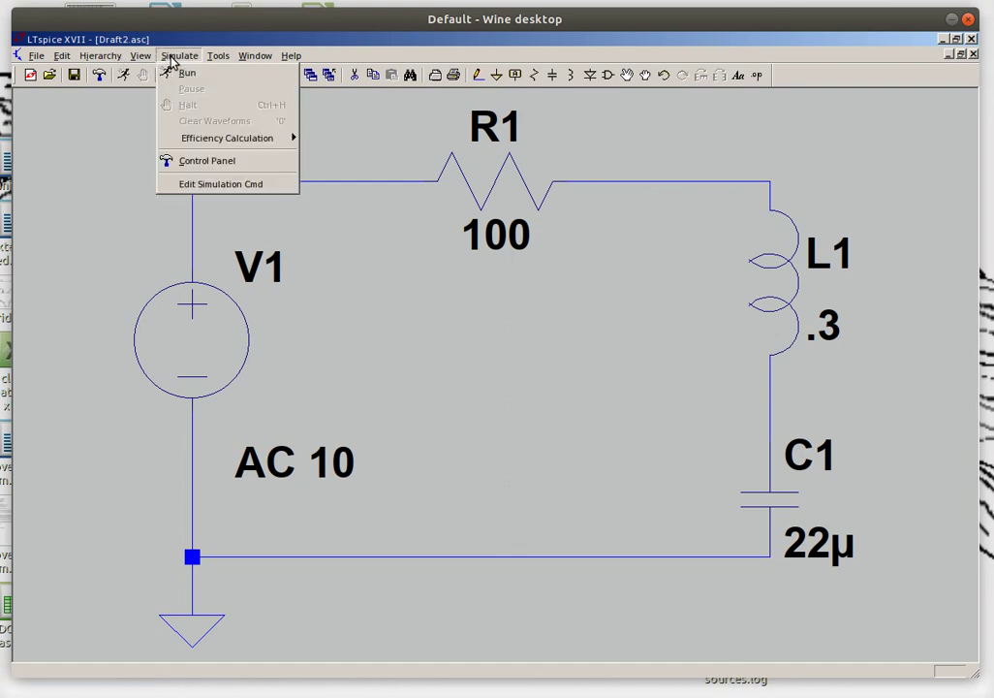
click(203, 186)
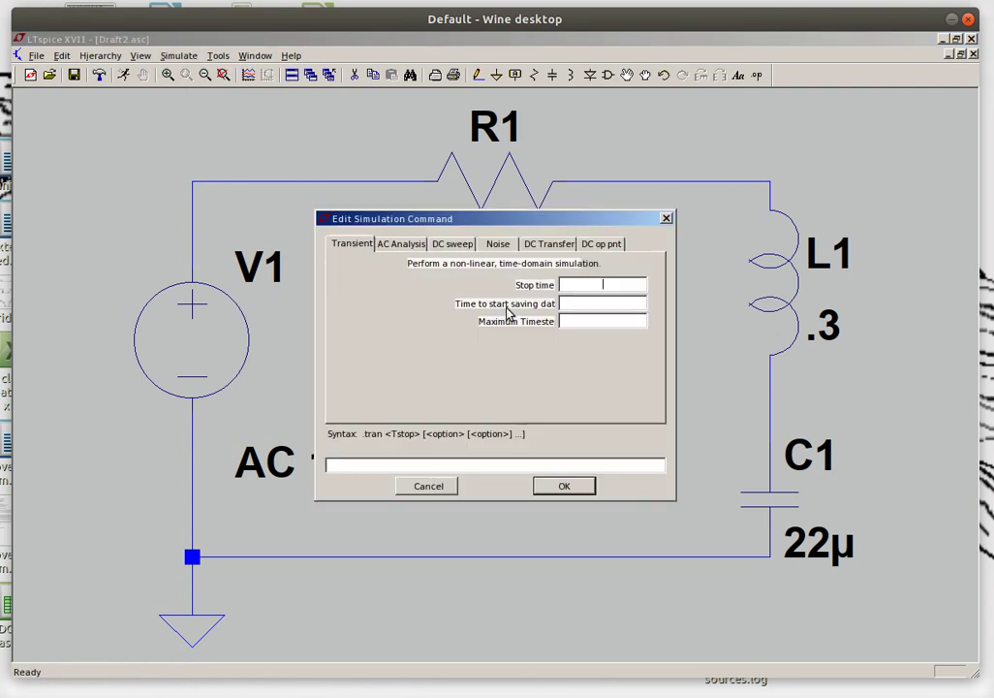
click(396, 250)
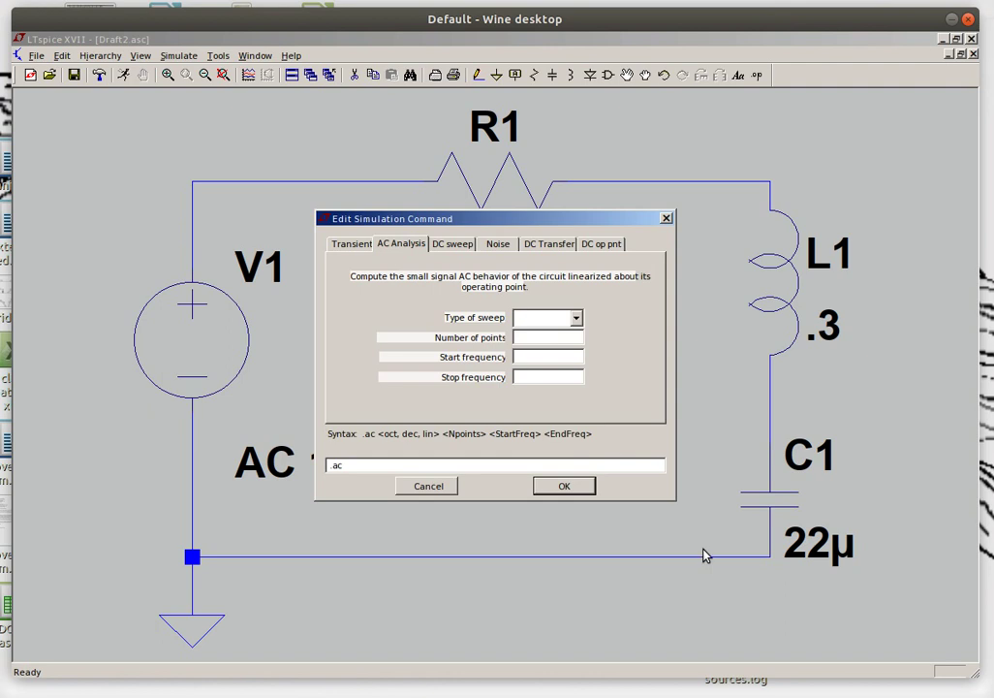
click(575, 317)
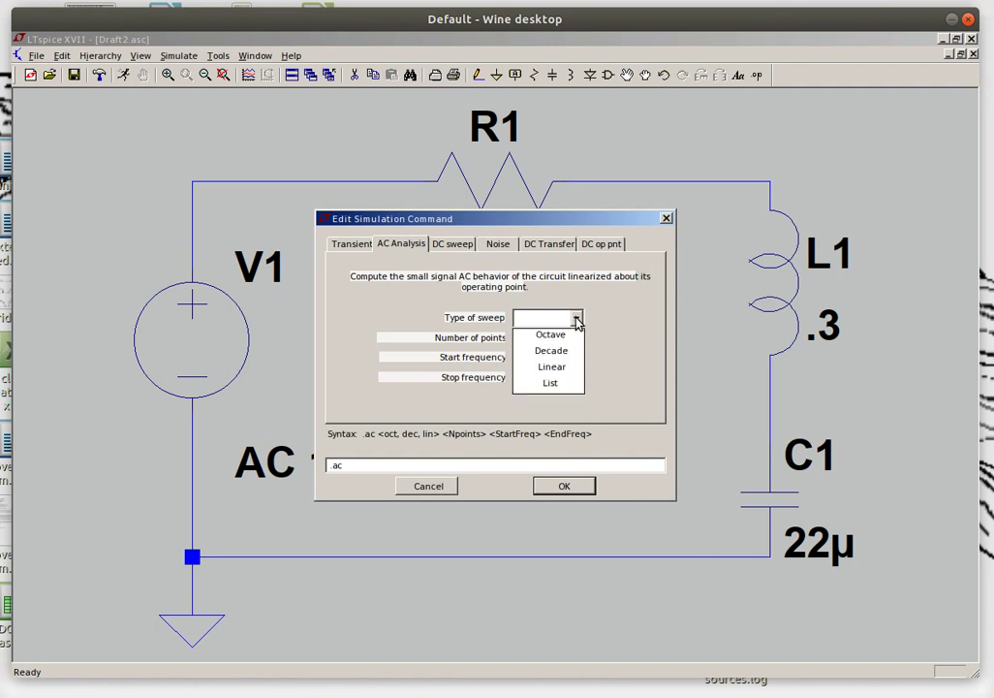
click(562, 368)
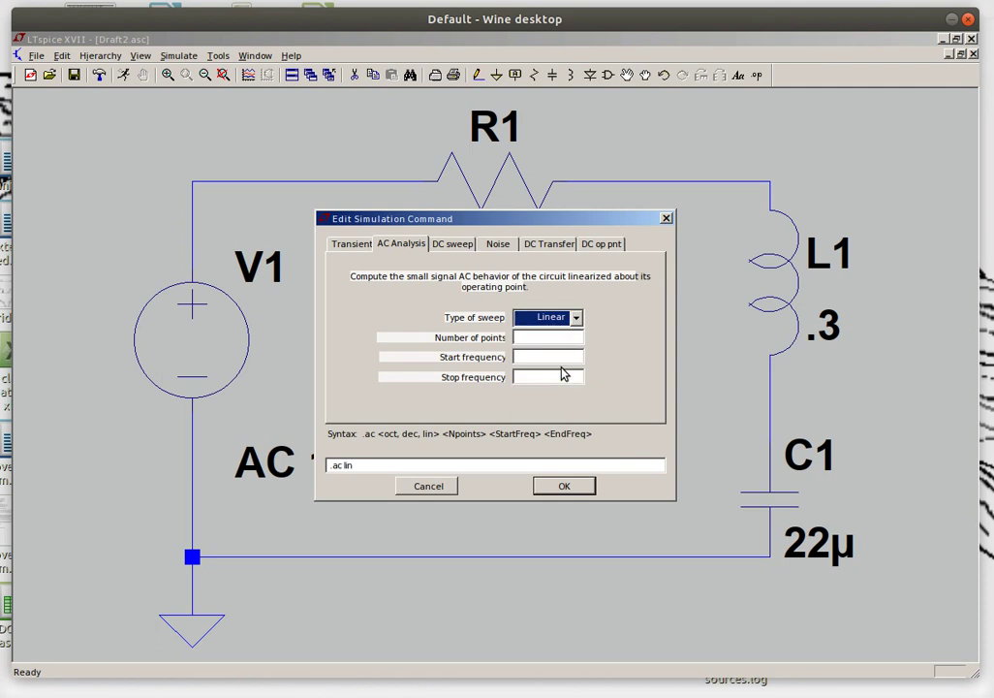
click(550, 338)
text(1)
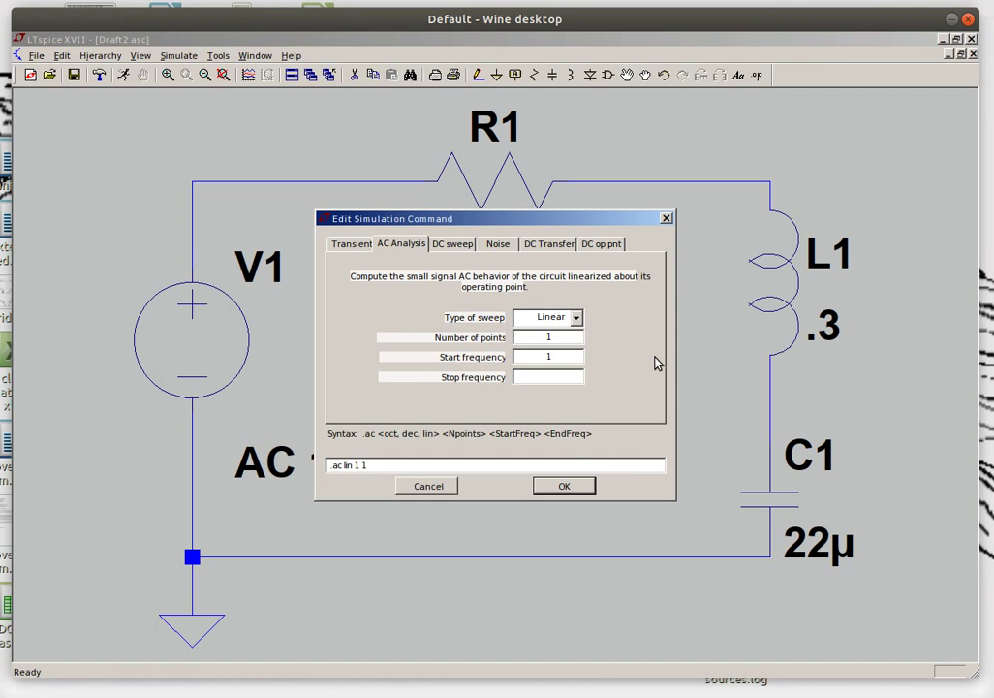
Step: Set start and stop frequency to 150, keeping the sweep type Linear
text(50)
click(550, 377)
text(150)
click(575, 320)
click(548, 367)
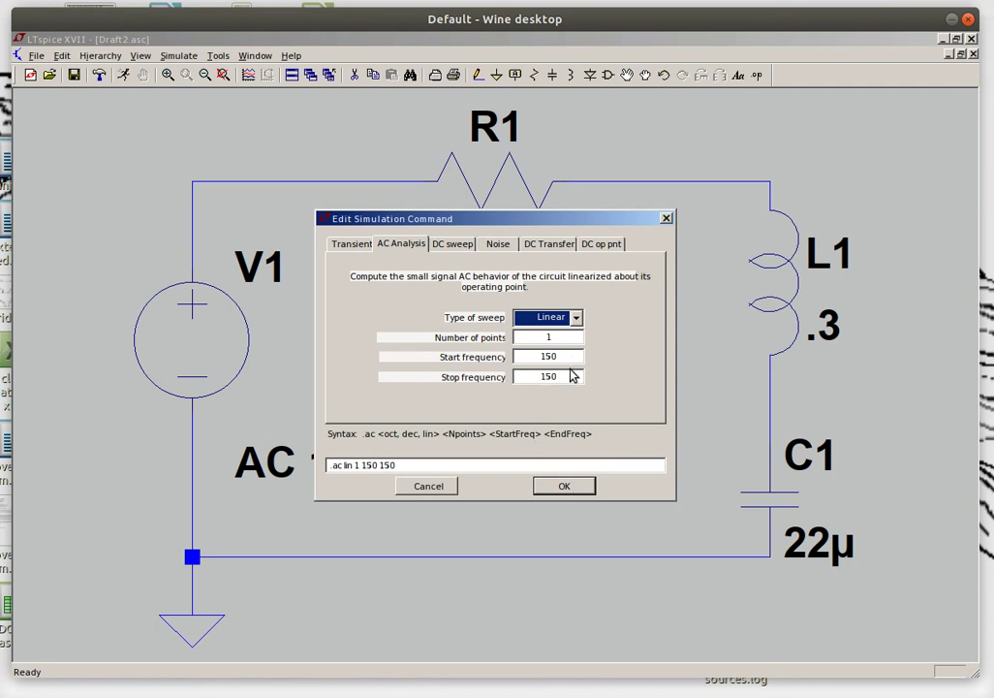
Step: Drop the .ac lin 1 150 150 directive below the circuit and fit the view
click(572, 487)
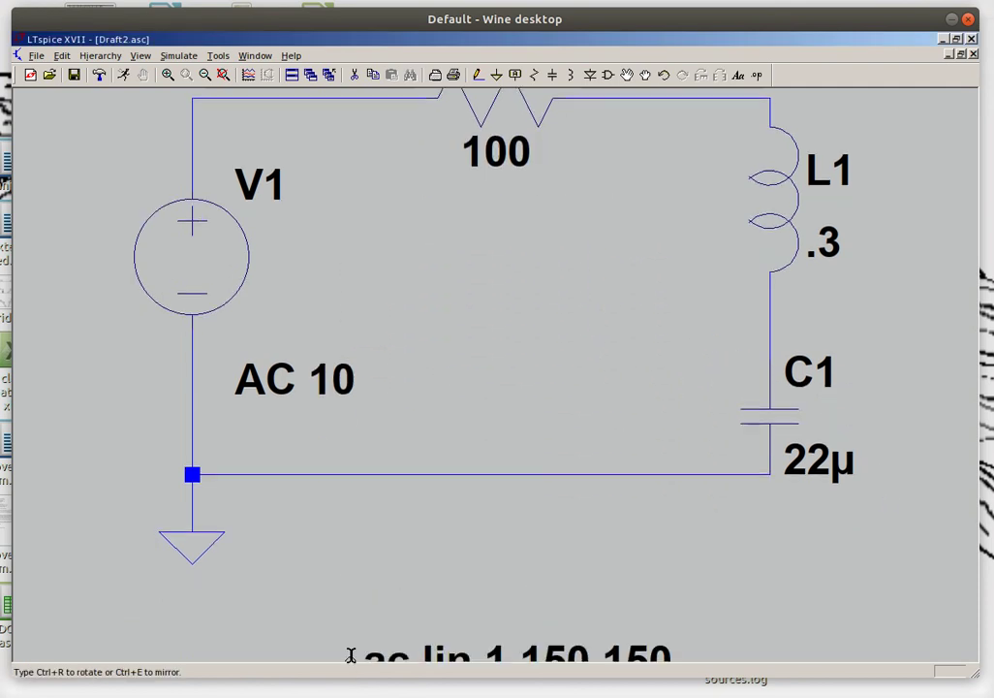
click(360, 486)
key(space)
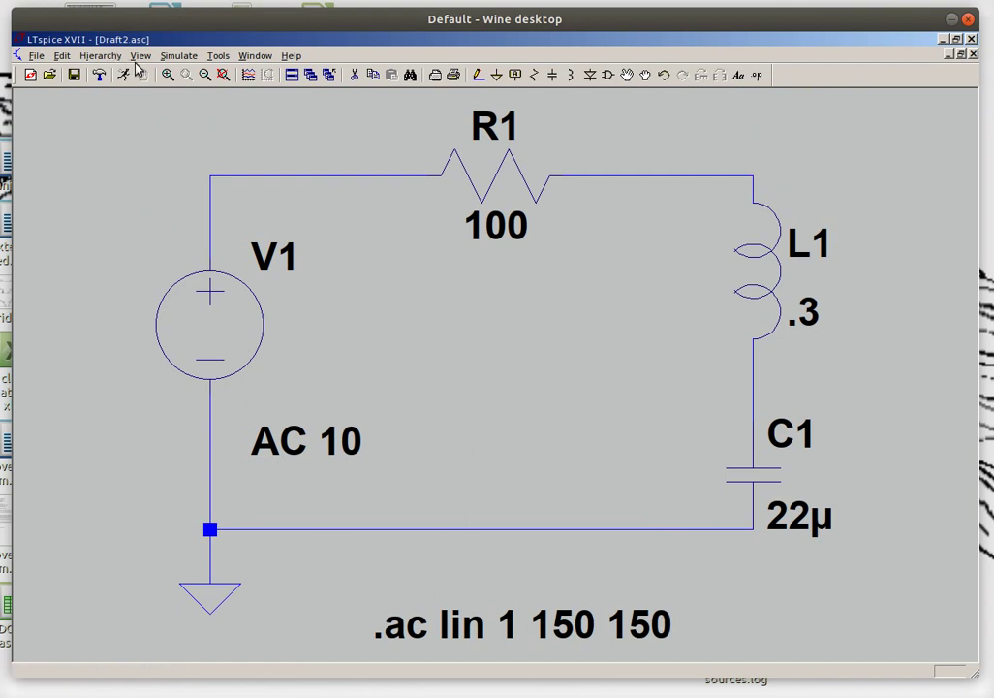
click(187, 58)
Step: Run the simulation and move the AC Analysis results window off the schematic
click(187, 73)
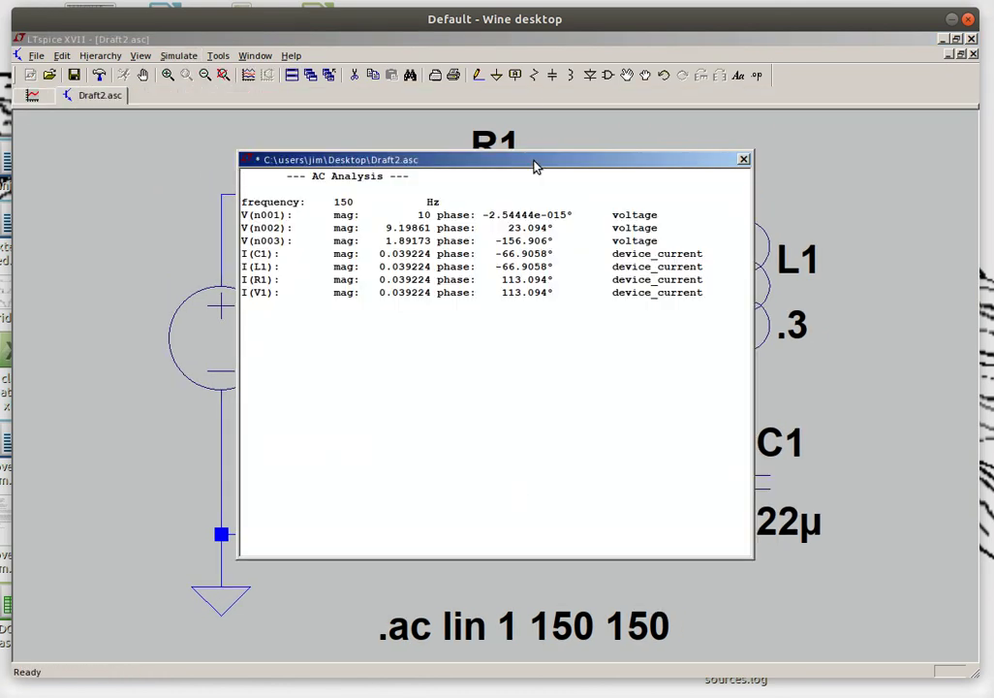
drag(534, 167, 722, 484)
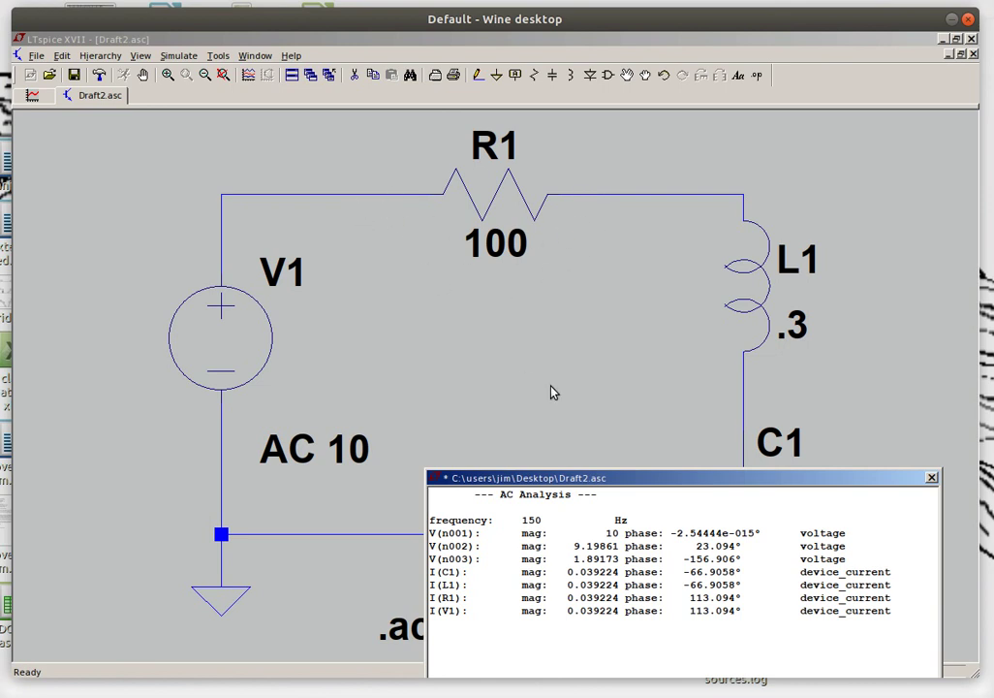
Step: Close the AC Analysis results window and pan the Draft2 RLC schematic back into view
click(932, 478)
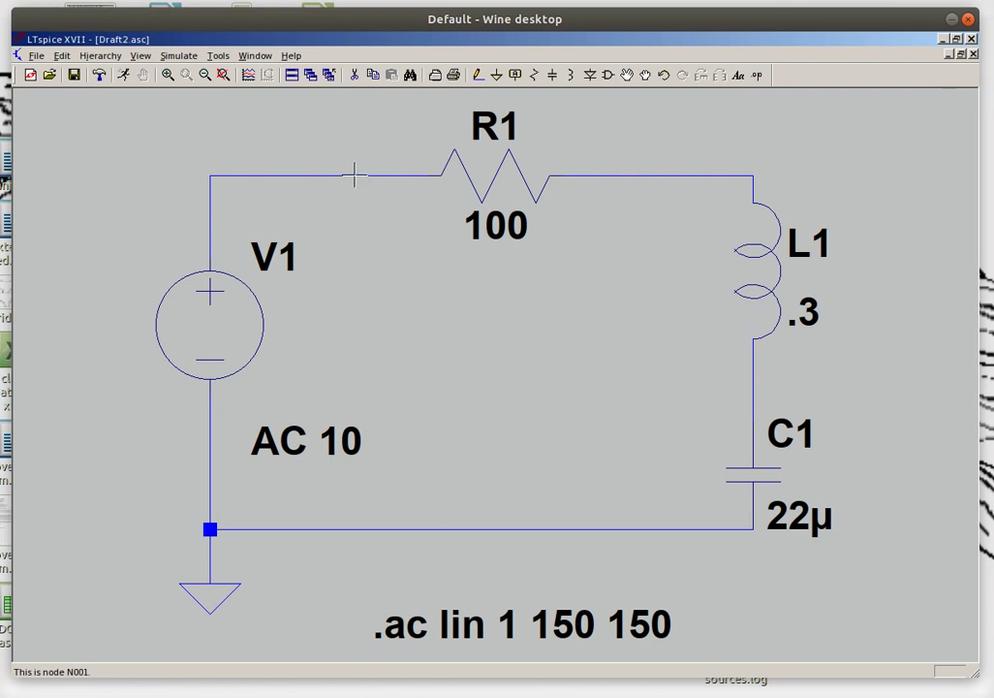
drag(354, 175, 310, 177)
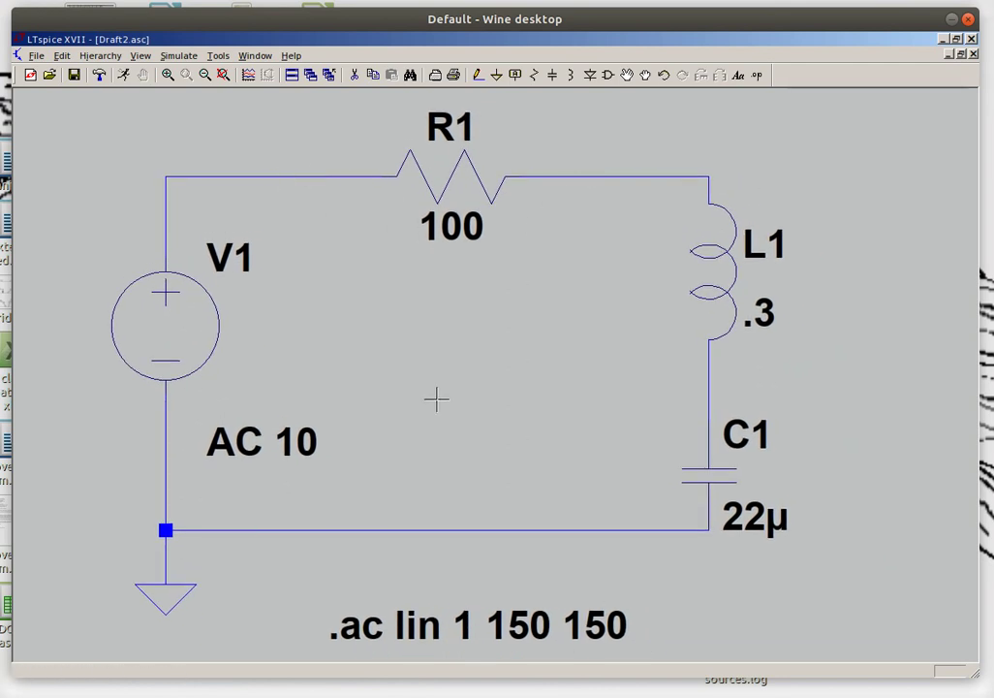
Step: Rerun the .ac simulation to show 150 Hz results with 0.039224 current through every component
click(180, 57)
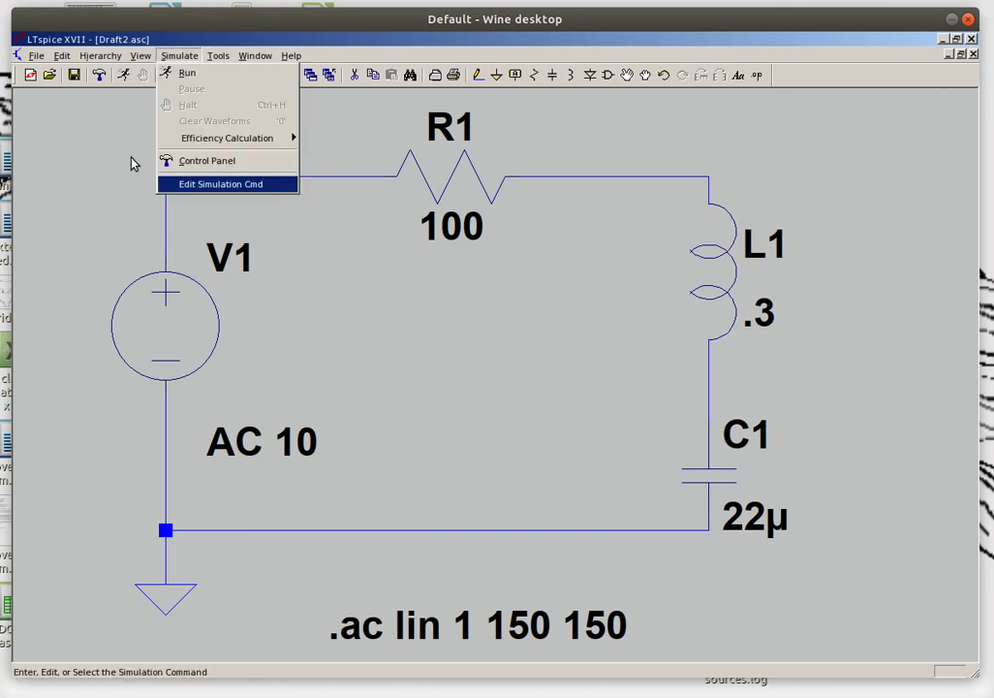
click(187, 73)
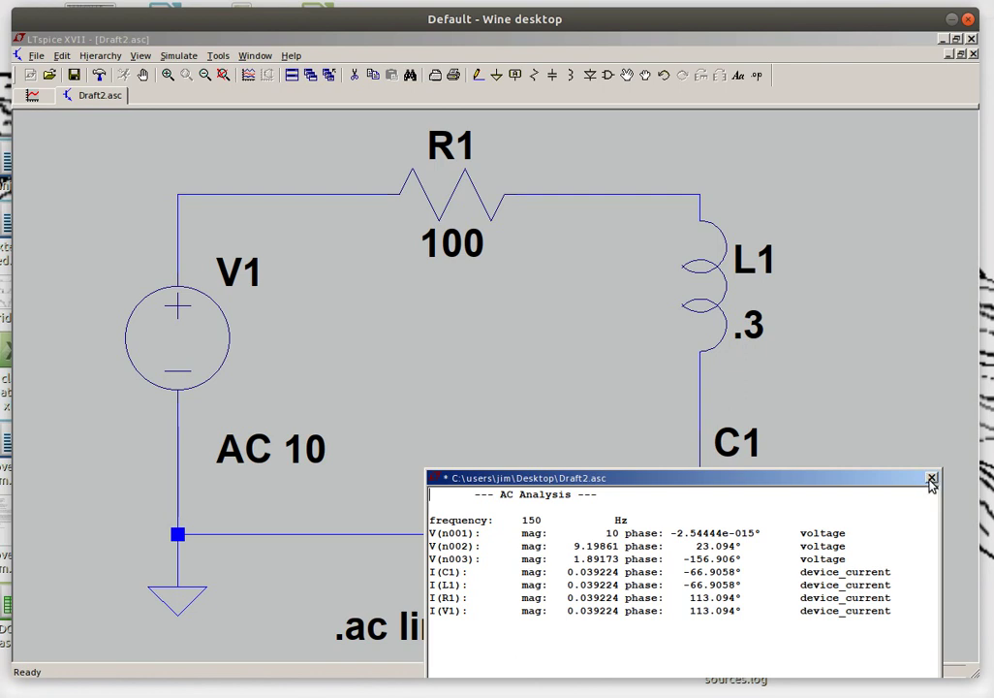
Step: Close the AC Analysis results window to return to the series RLC schematic
click(931, 480)
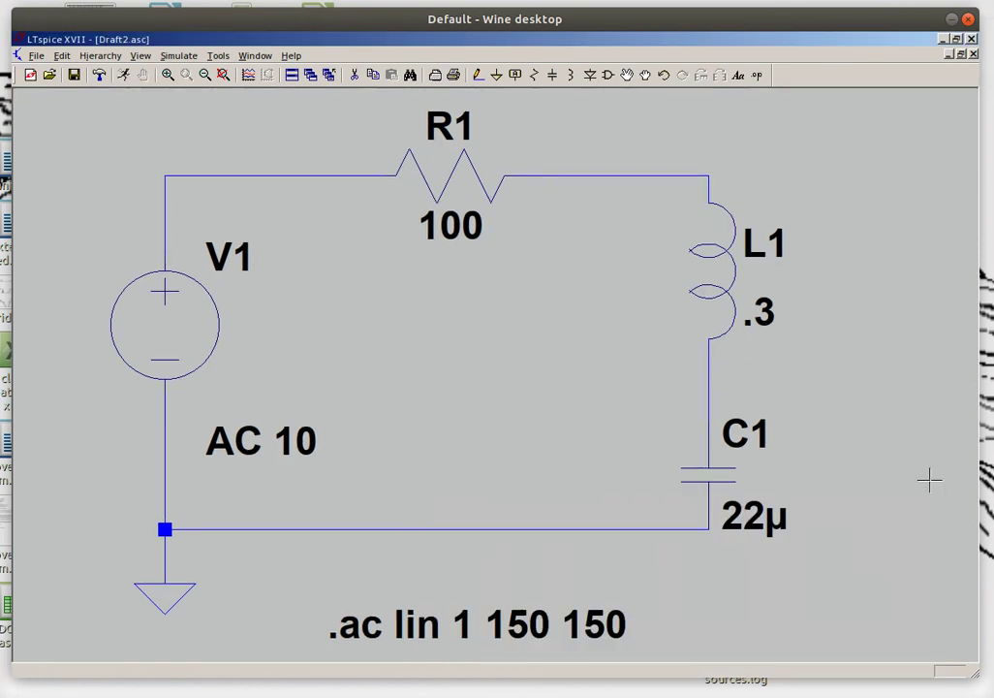